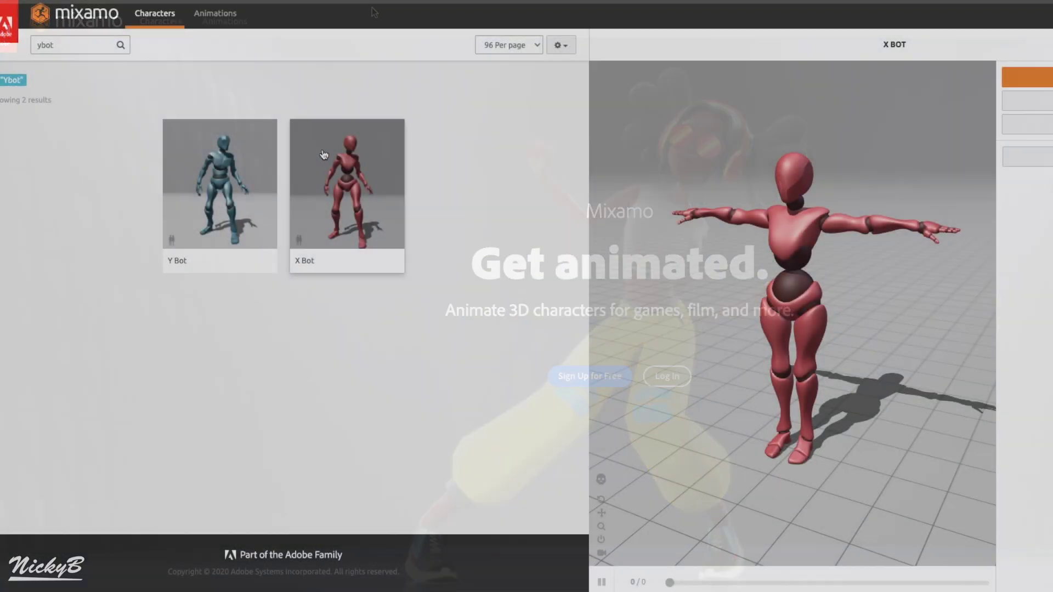
Choose the Y Bot character and apply the Right Strafe Walk and Right Strafe animations to it
click(219, 187)
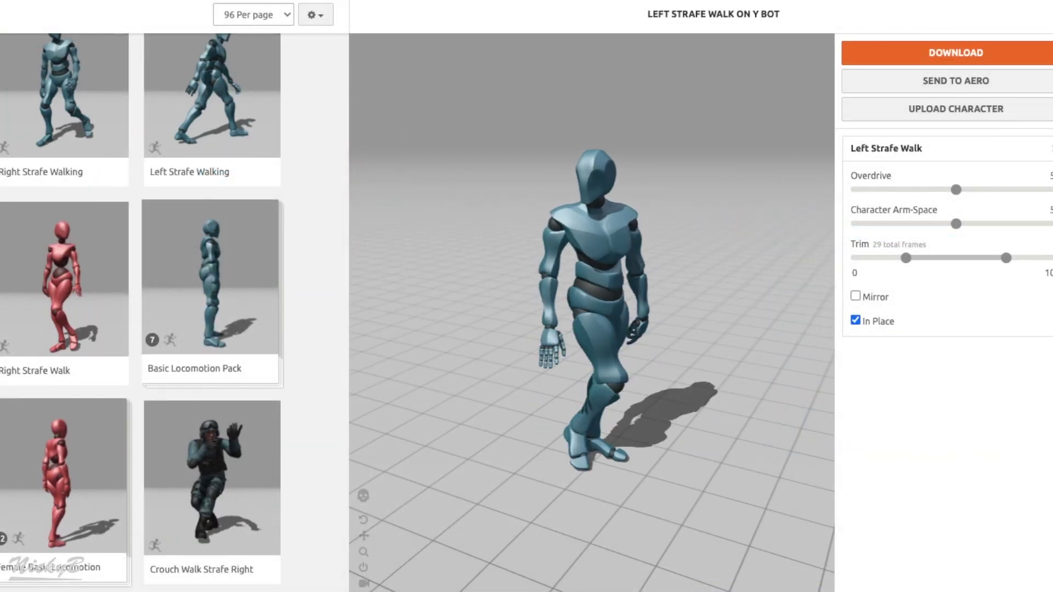
click(60, 285)
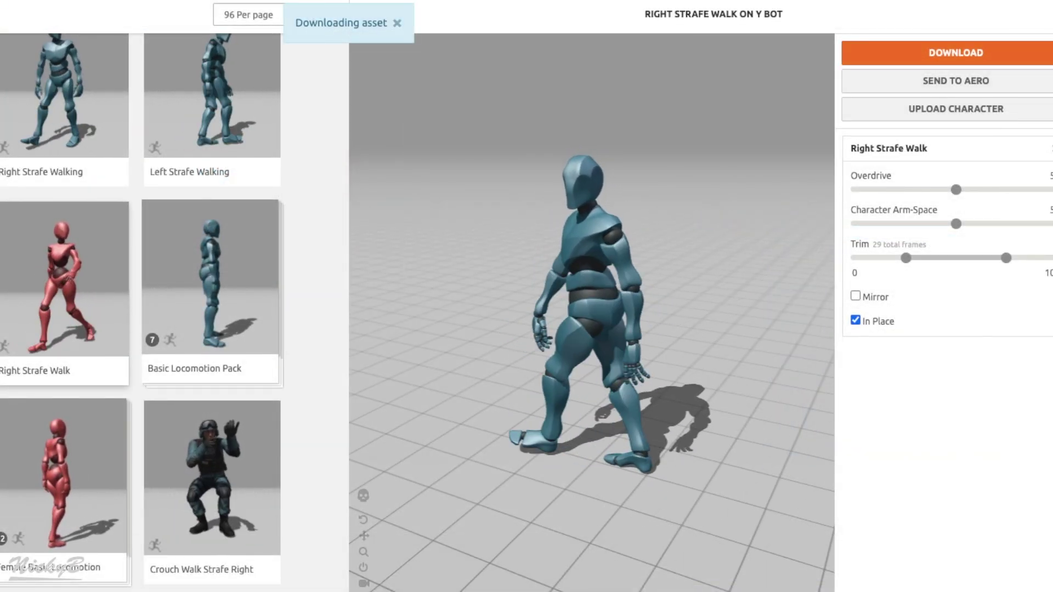
click(212, 99)
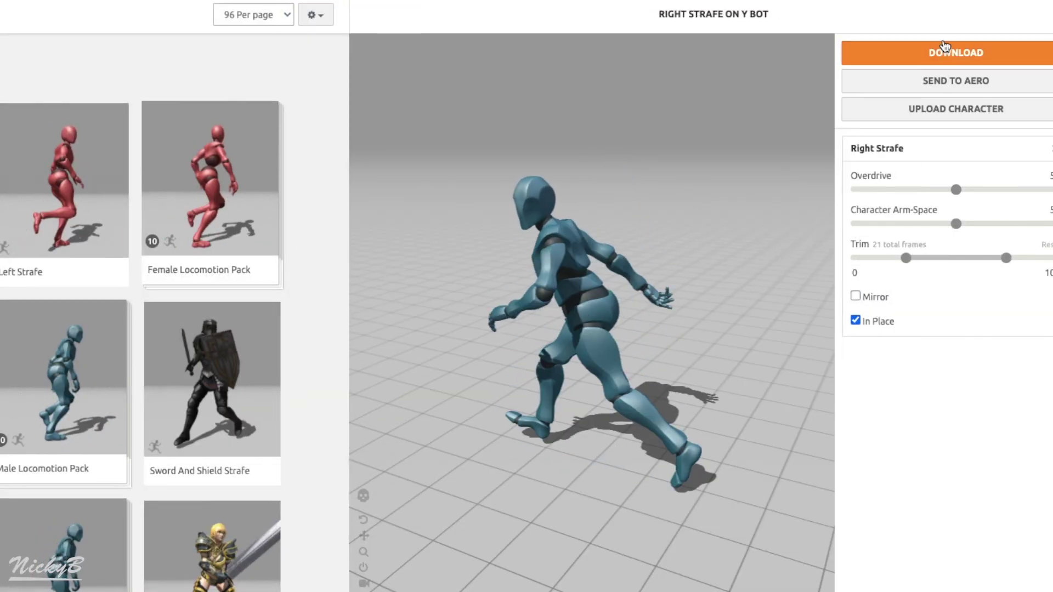
Download as FBX for Unity, without skin, at 30 frames per second with no keyframe reduction, and enable In Place for the Walking animation
click(947, 55)
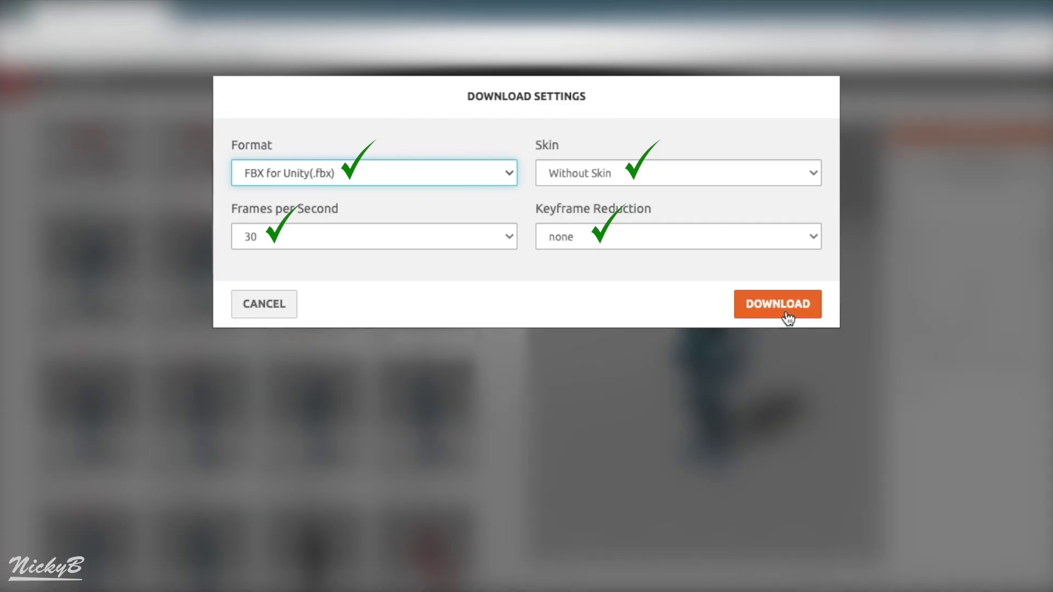
click(787, 317)
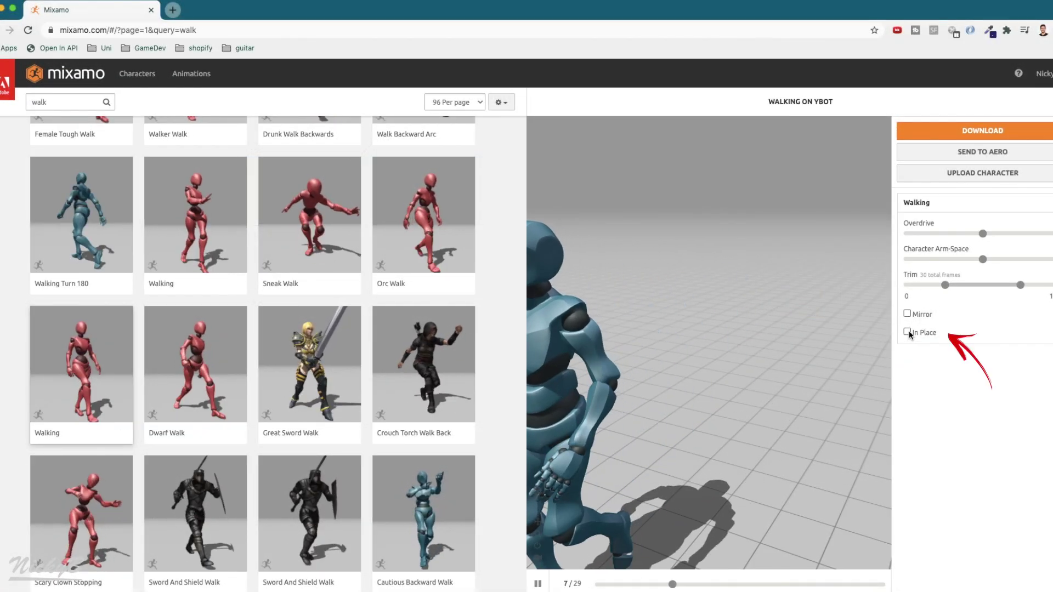
click(908, 332)
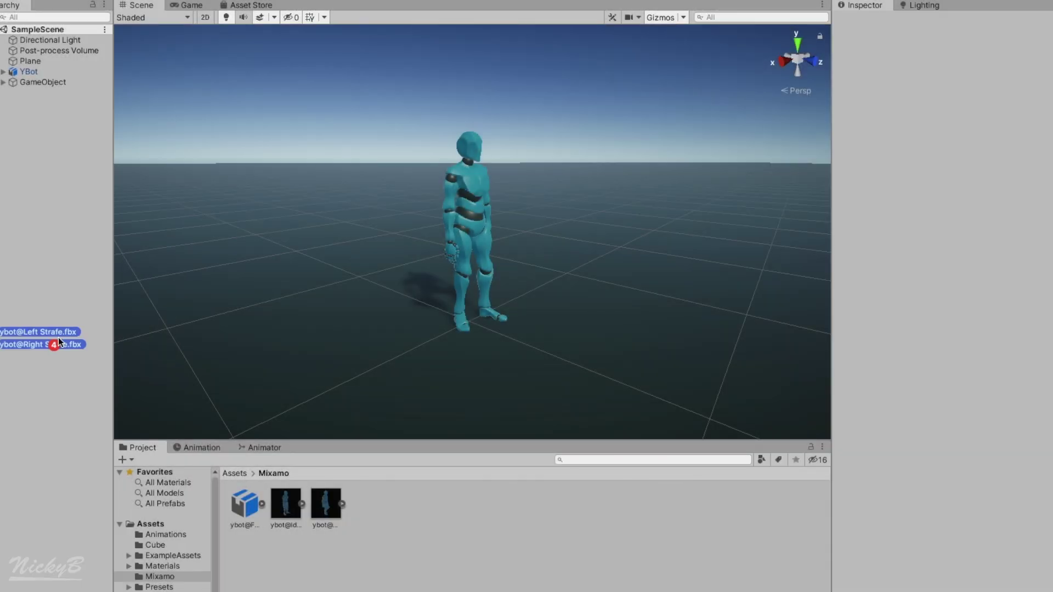
Switch to Unity, import the four downloaded strafe FBX files into the Mixamo assets folder and select YBot in the scene
drag(59, 342, 264, 549)
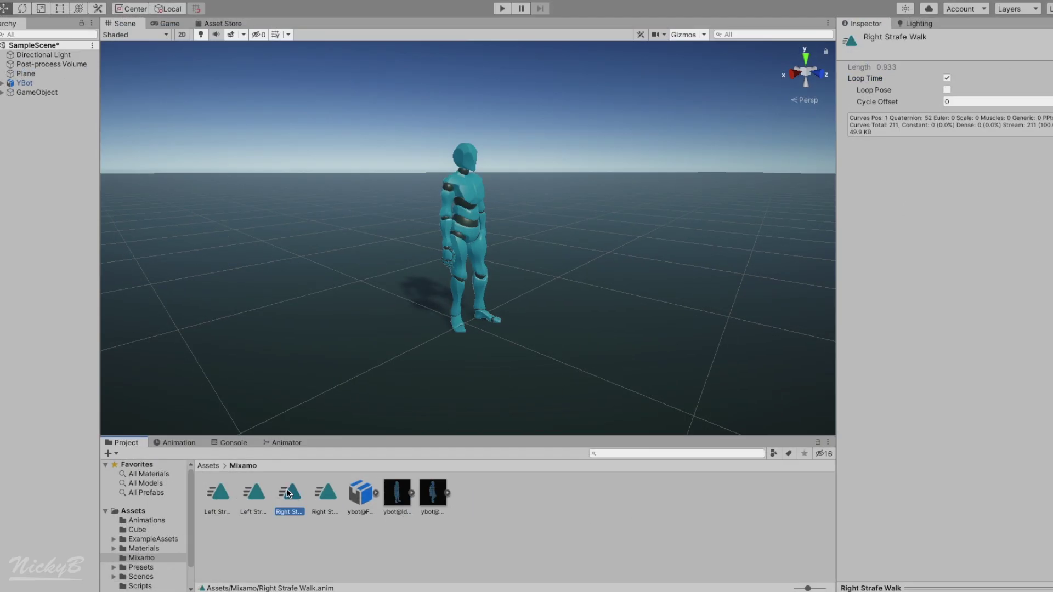
click(25, 83)
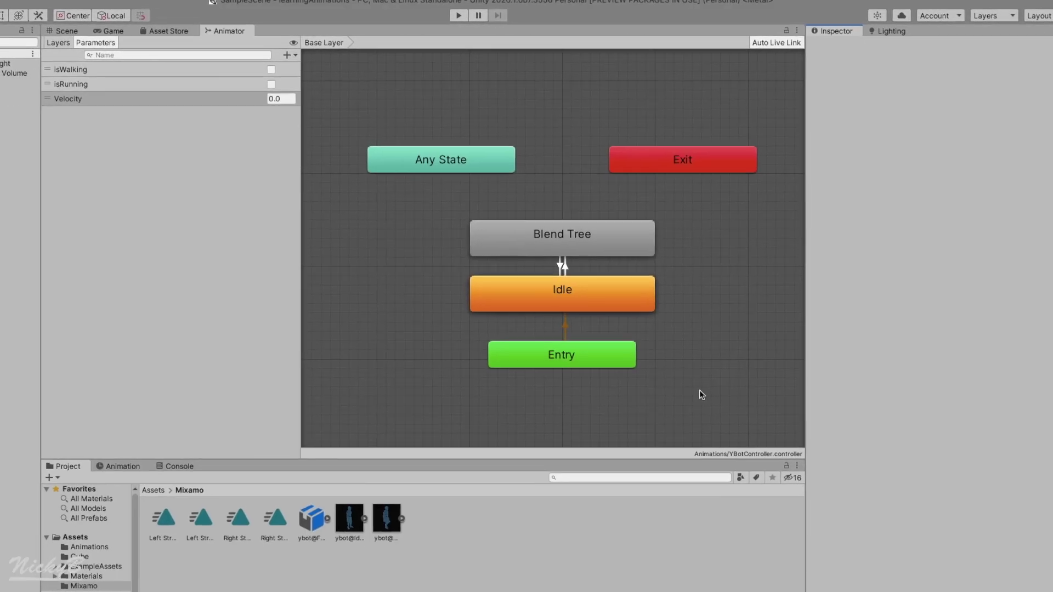
Create a state from a new blend tree in YBot's animator controller and name it 2D Blend Tree
click(535, 218)
right_click(422, 219)
mouse_move(483, 222)
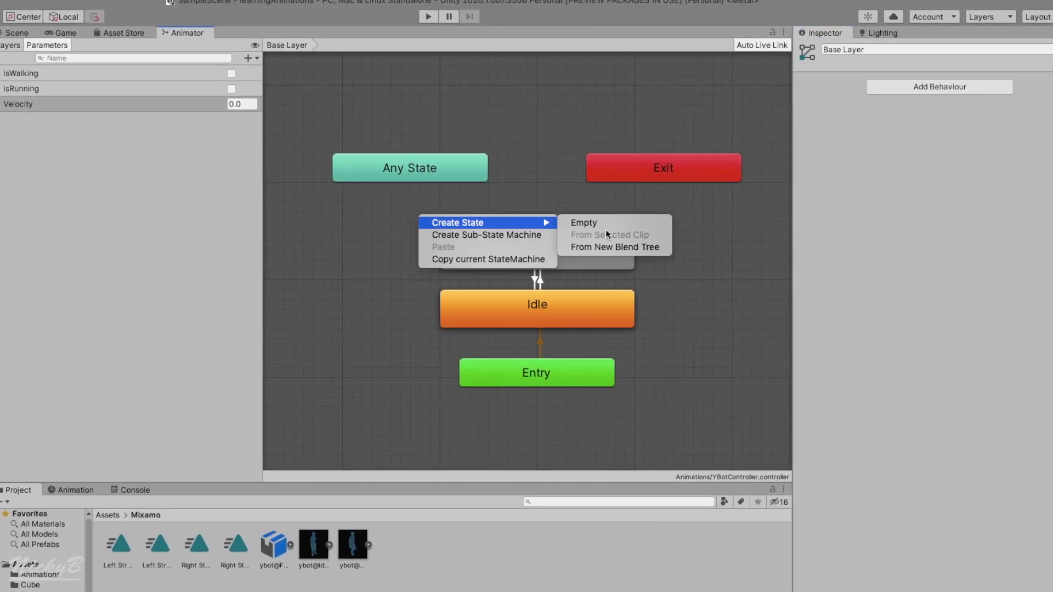
click(607, 247)
click(524, 221)
click(871, 50)
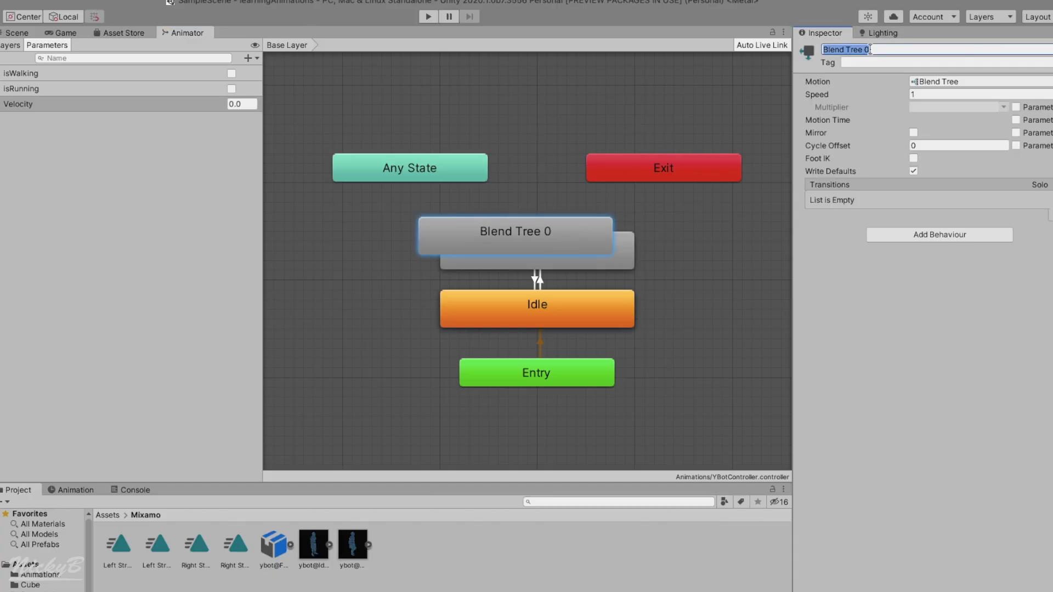
text(2D Blend Tree)
Make 2D Blend Tree the layer's default state, move the old Blend Tree and Idle states aside, and place it above Entry
drag(533, 236, 555, 222)
right_click(555, 222)
click(585, 243)
drag(673, 328, 557, 257)
drag(593, 311, 254, 330)
drag(540, 236, 539, 271)
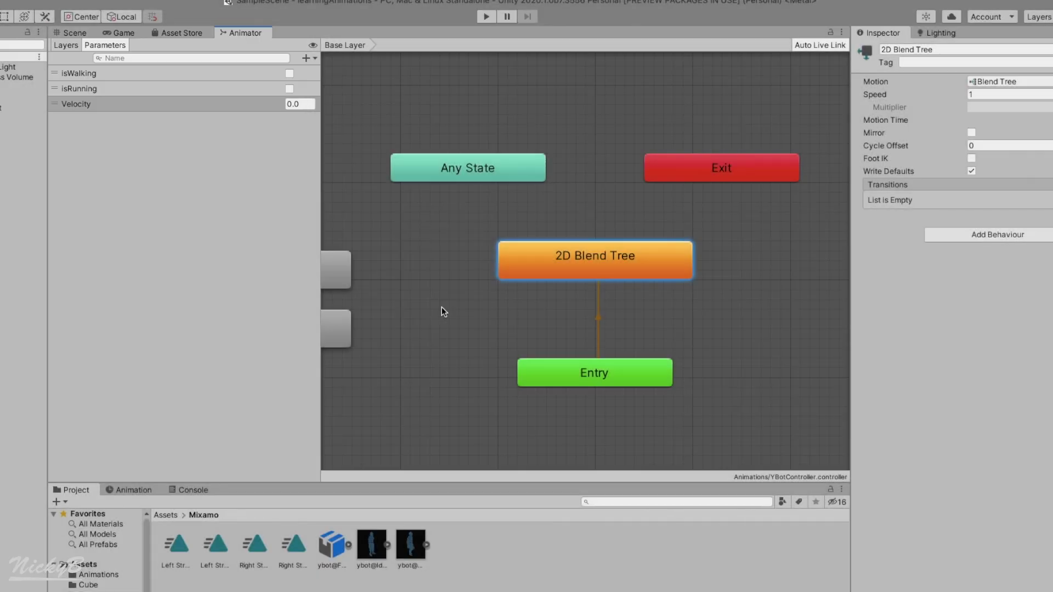
Add a float animator parameter named Velocity X
click(335, 329)
click(306, 57)
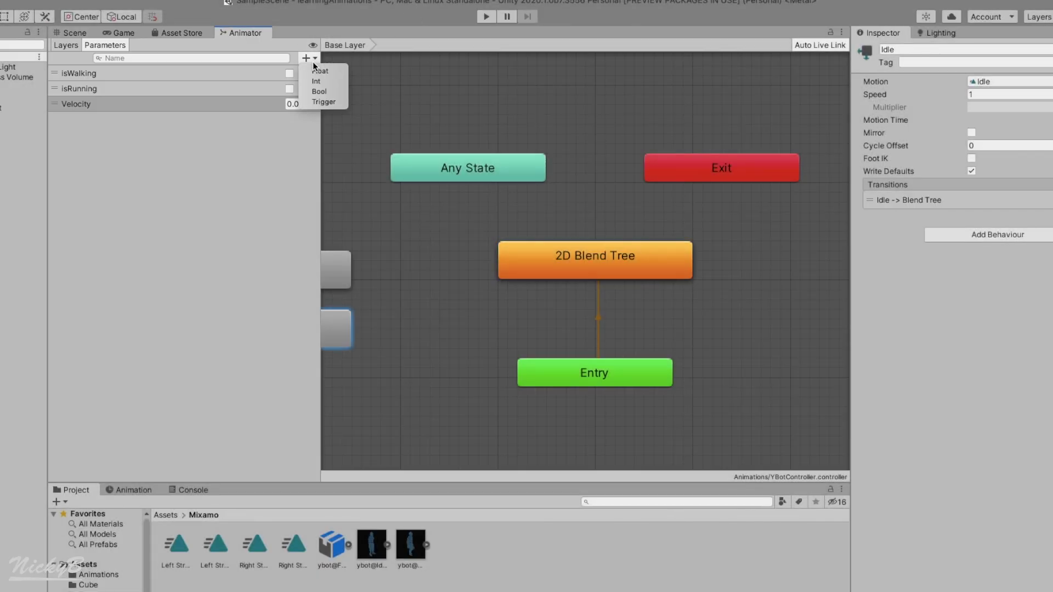
click(317, 68)
text(Velocity X)
key(Return)
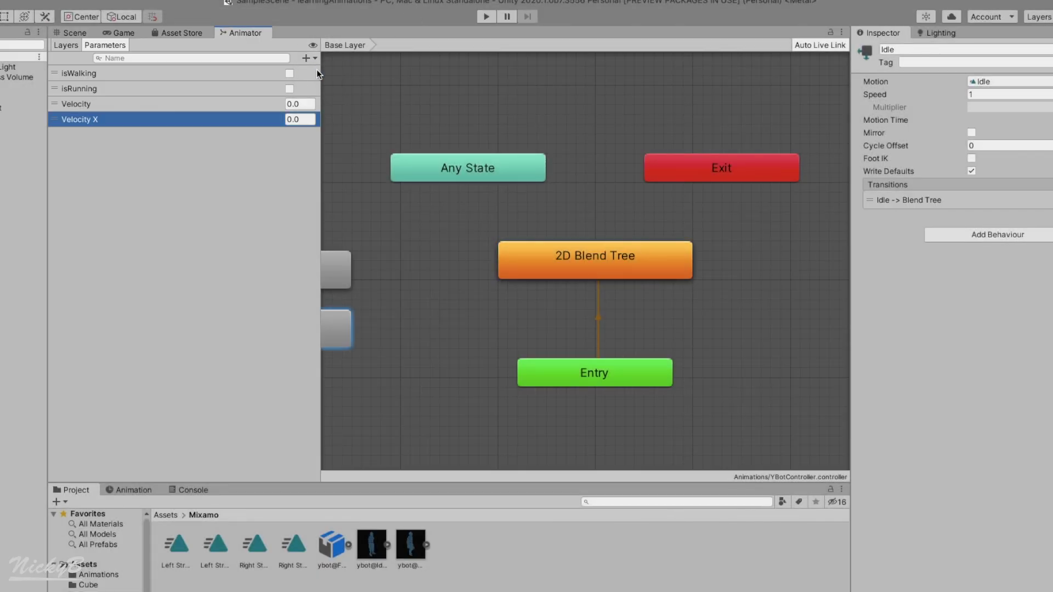
Rename the existing Velocity parameter as Velocity Z
double_click(98, 105)
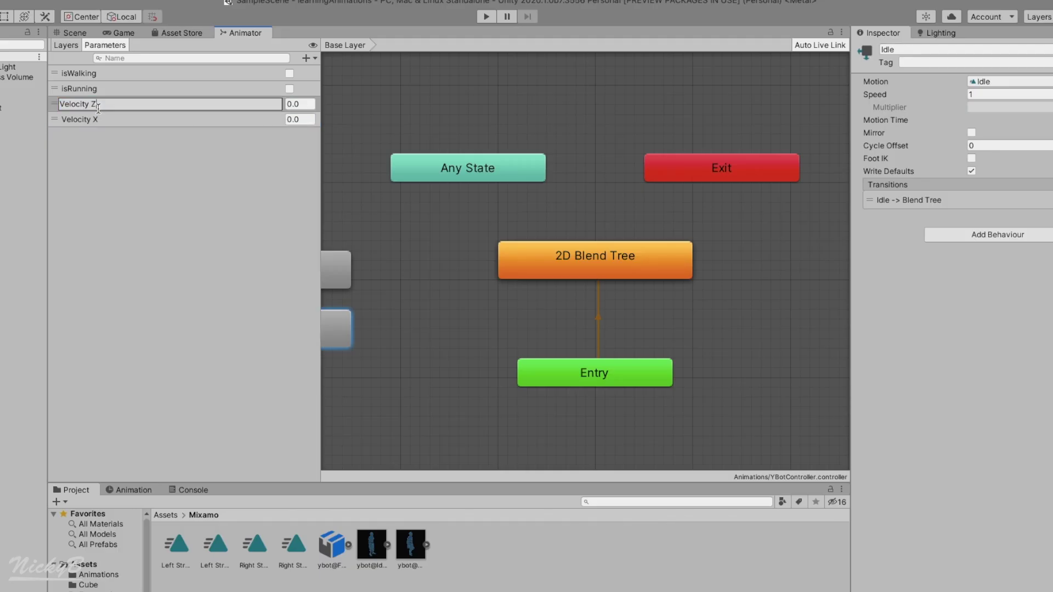
text(Z)
key(Return)
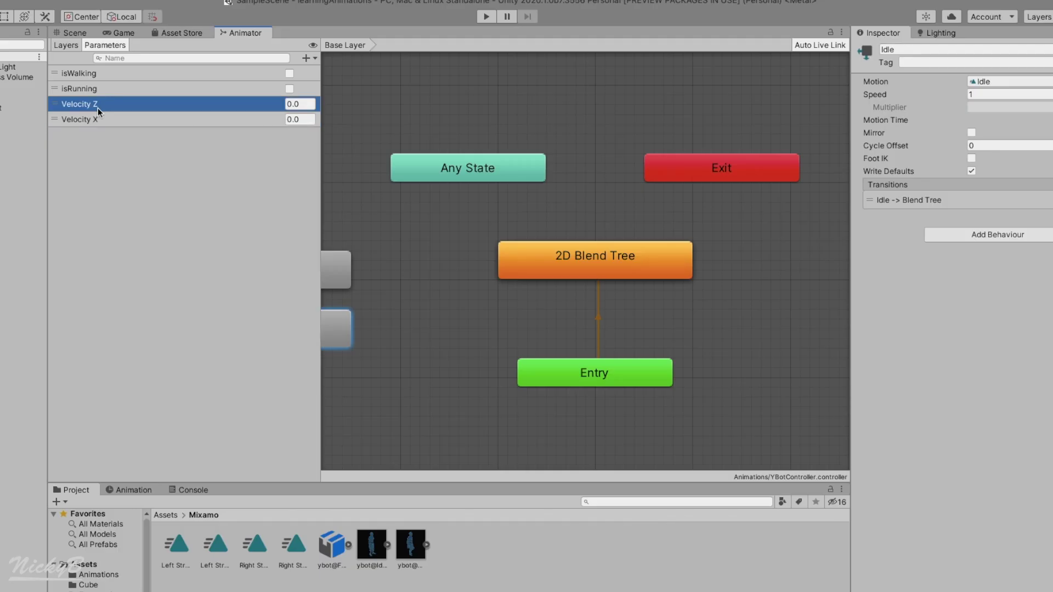
Open the 2D Blend Tree state and set its blend type to 2D Simple Directional with parameters Velocity X and Velocity Z
double_click(619, 266)
click(611, 247)
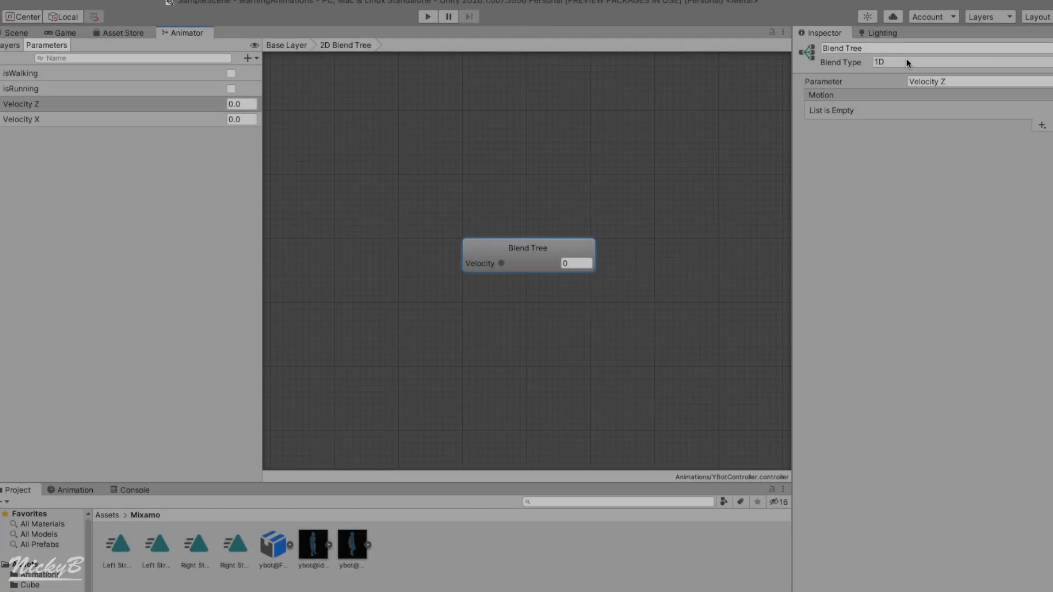
click(907, 62)
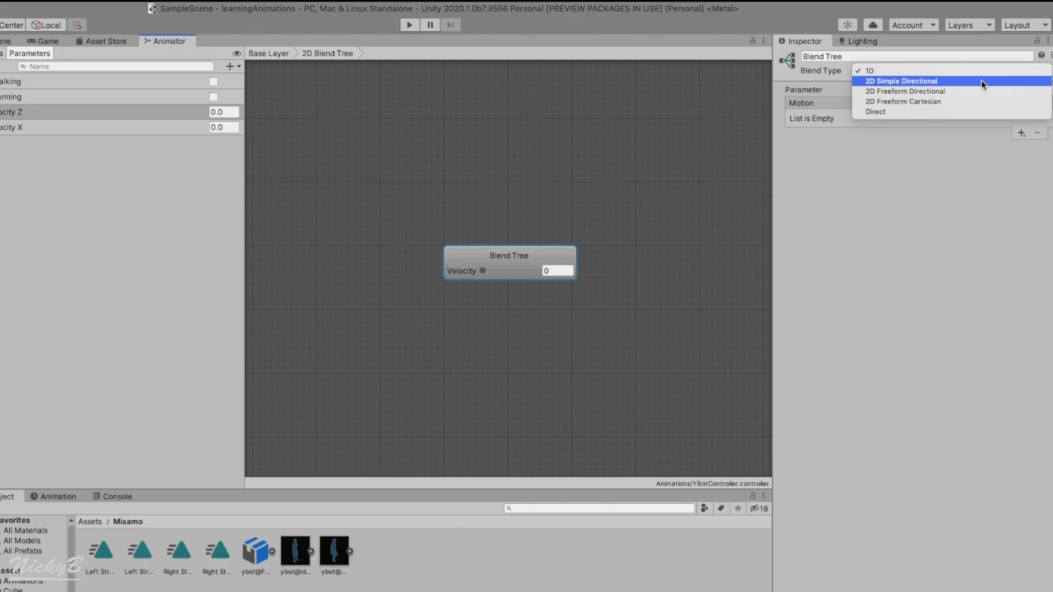
click(982, 80)
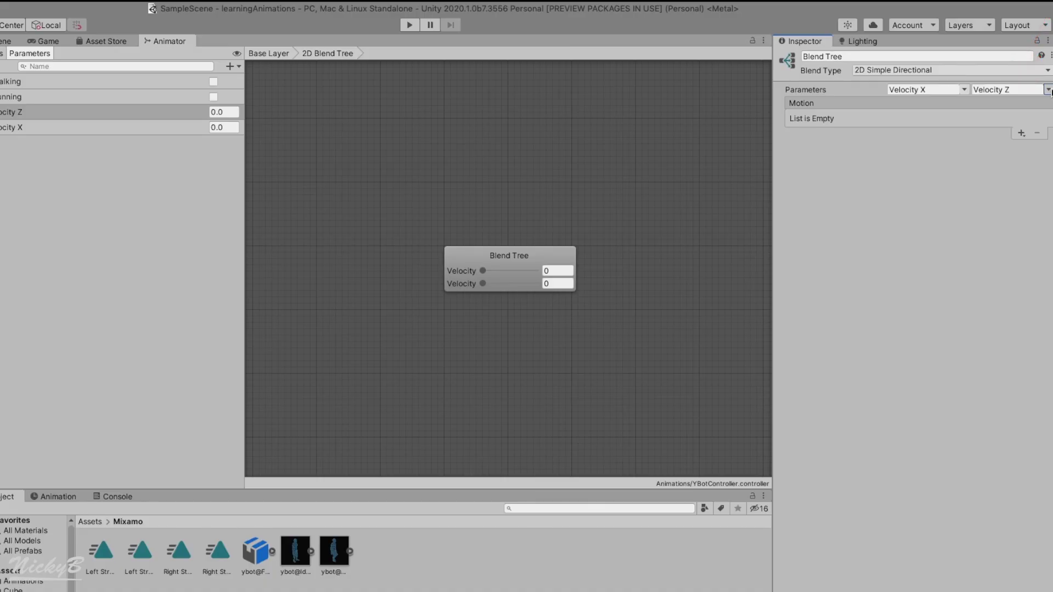
Add seven motion fields to the blend tree's motion list
click(1021, 133)
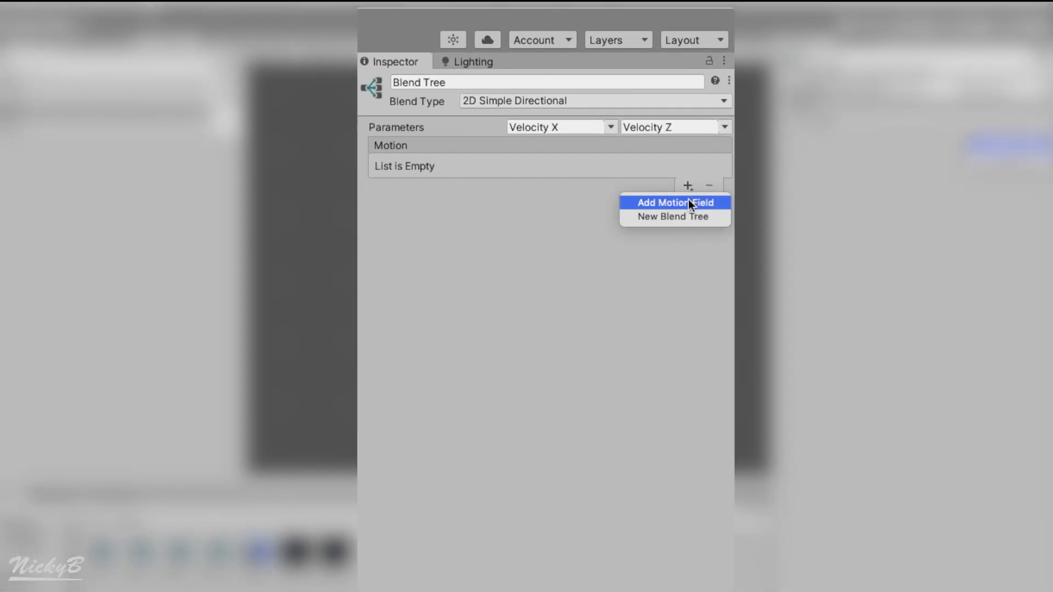
click(689, 202)
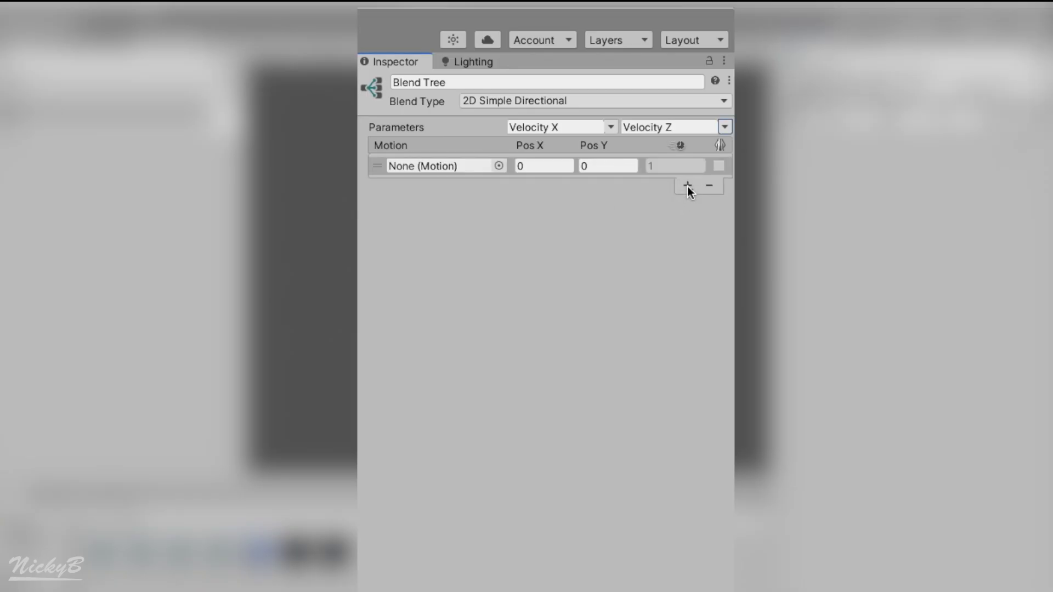
click(687, 186)
click(685, 202)
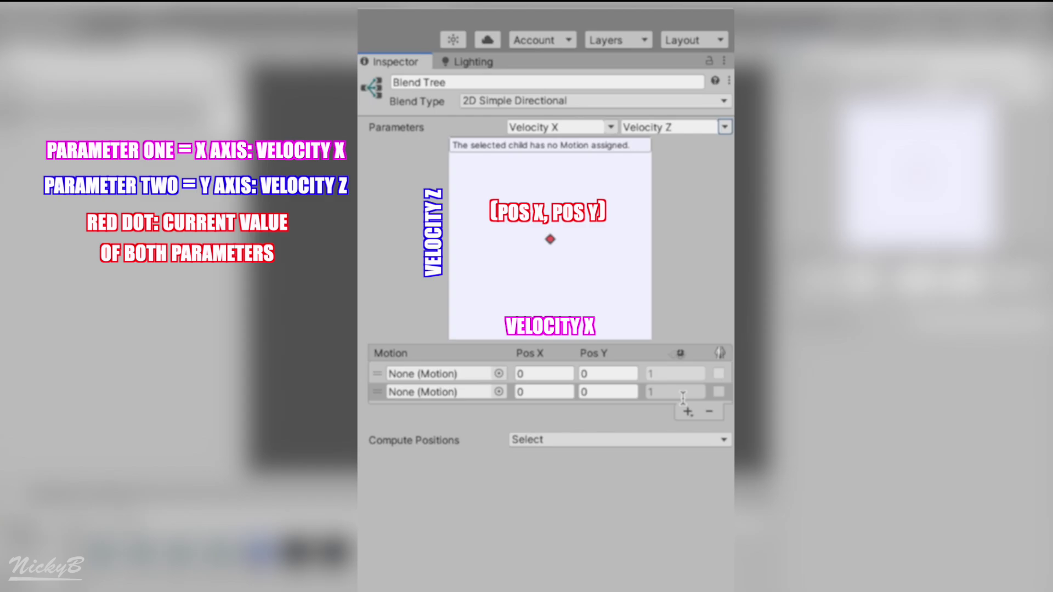
click(688, 411)
click(687, 432)
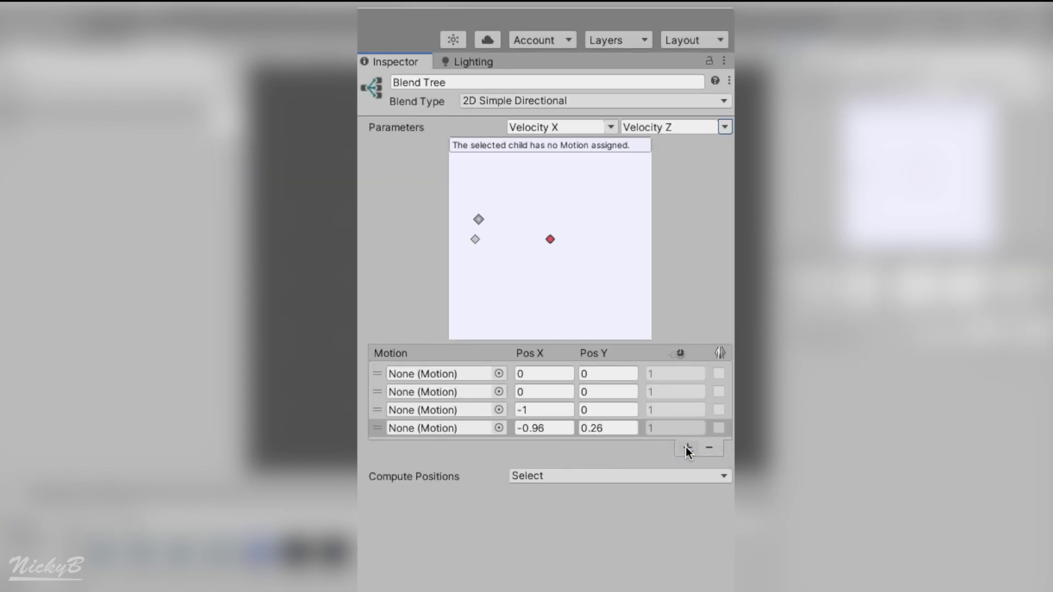
click(685, 447)
click(686, 459)
click(686, 468)
click(686, 480)
click(685, 490)
click(686, 496)
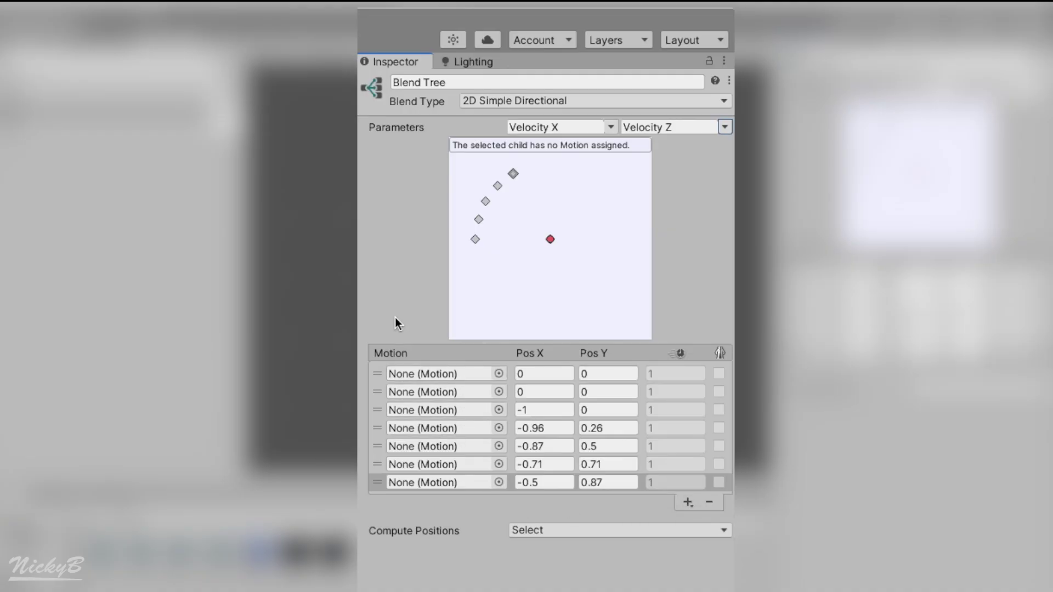
Assign Idle, Standard Walk, Fast Run, Left Strafe Walk, Right Strafe Walk, Left Strafe and Right Strafe to the motion fields in that order
click(500, 374)
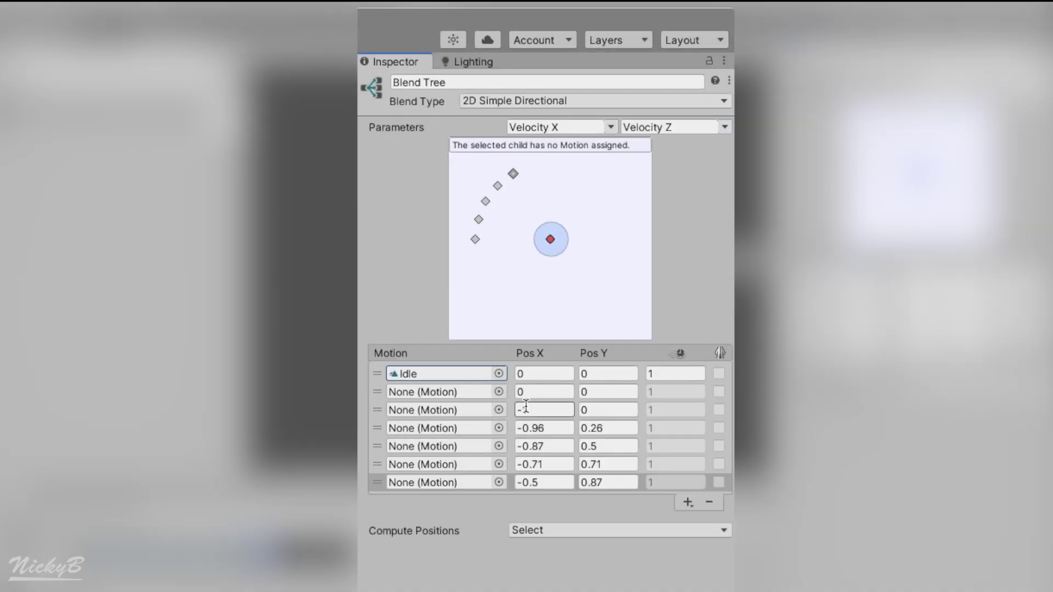
click(499, 392)
click(499, 410)
click(499, 428)
click(499, 447)
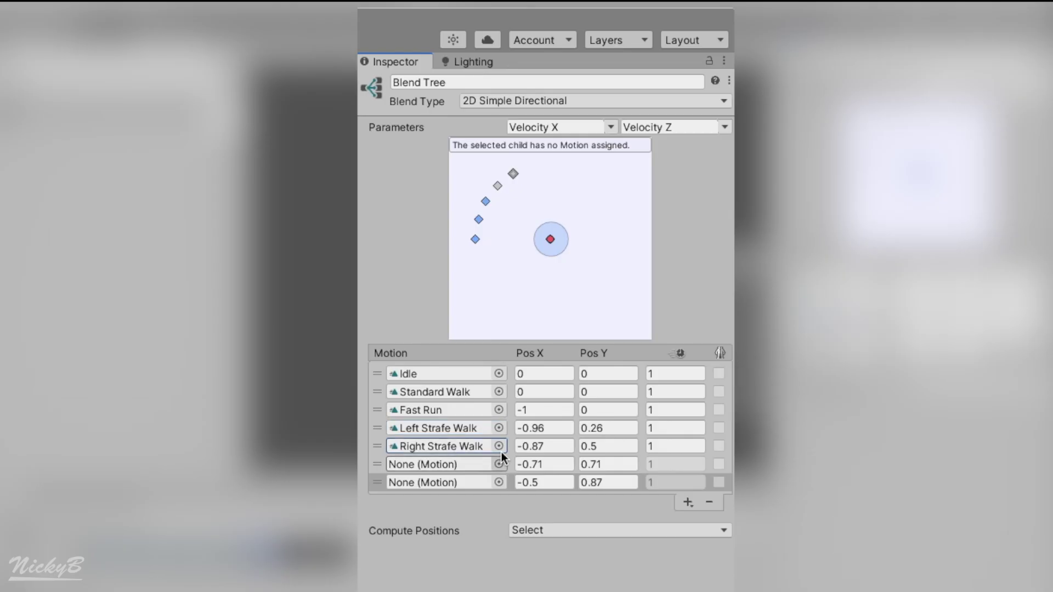
click(499, 465)
drag(374, 560, 434, 483)
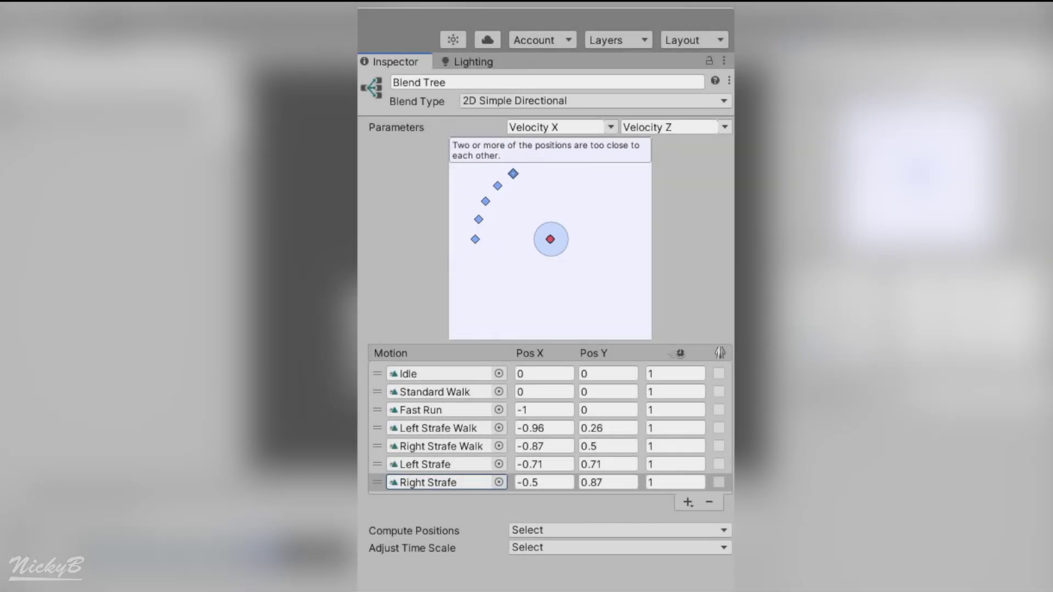
Set Fast Run's Pos X to 0 and both positions of Left Strafe Walk and Right Strafe Walk to 0
click(538, 410)
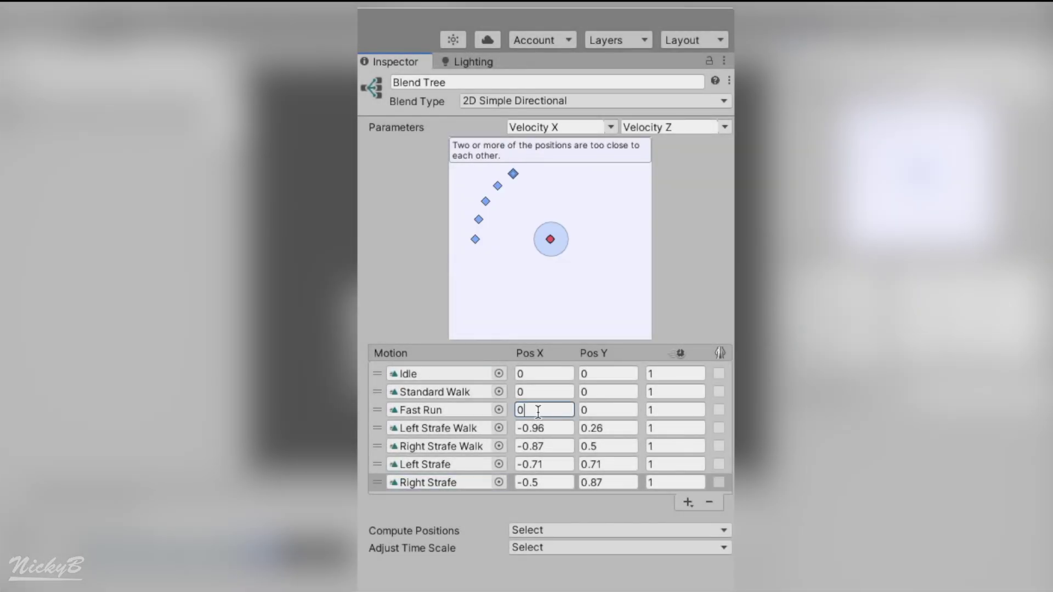
click(540, 428)
text(0)
key(Tab)
text(0)
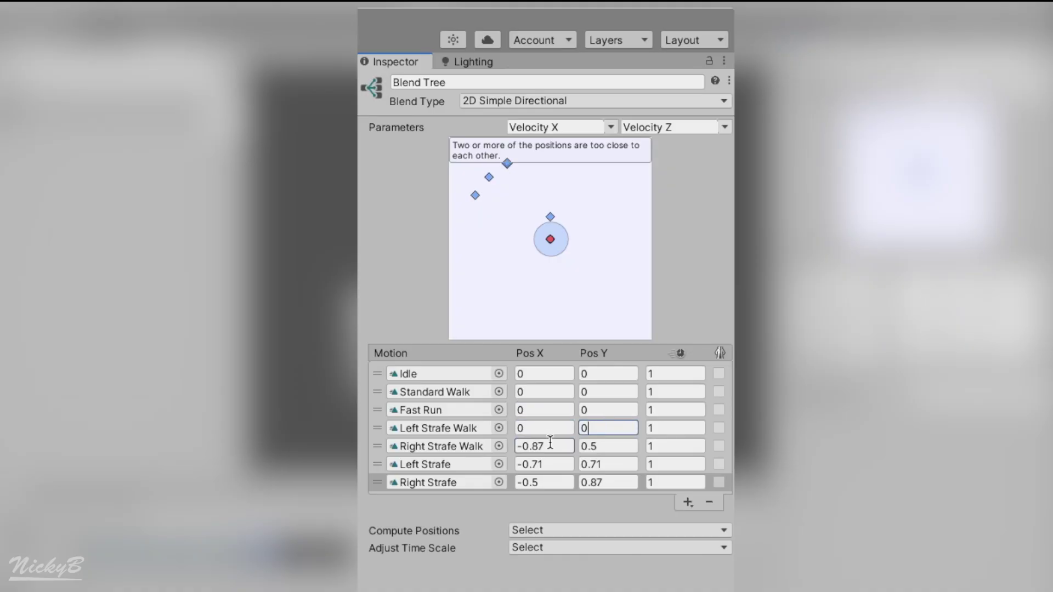
click(550, 443)
text(0)
key(Tab)
text(0)
Set Pos X and Pos Y of the Left Strafe and Right Strafe motions to 0
click(548, 465)
text(0)
key(Tab)
text(0)
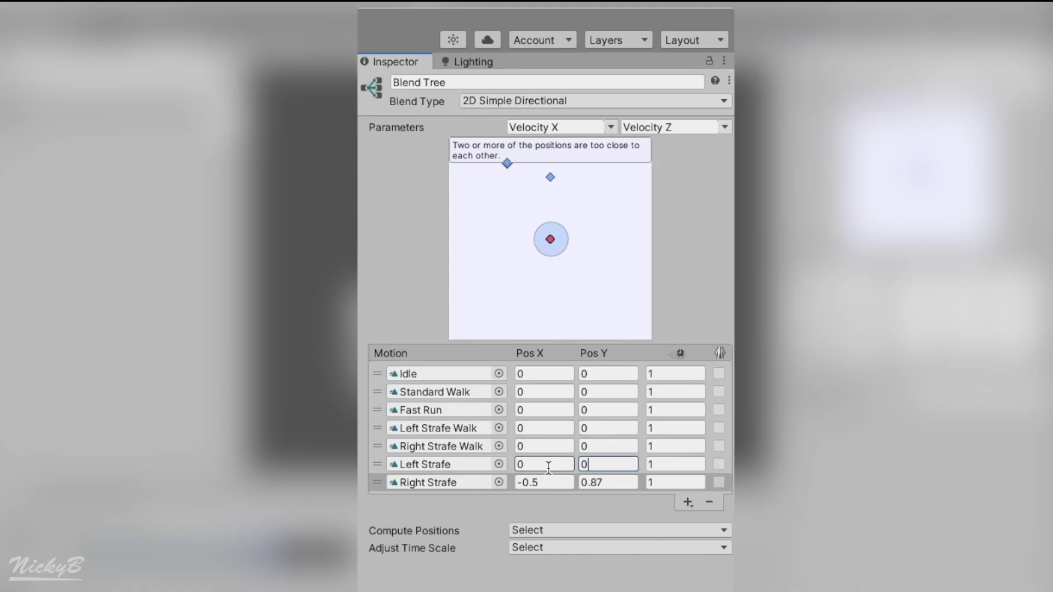
click(546, 483)
text(0)
key(Tab)
text(0)
key(Return)
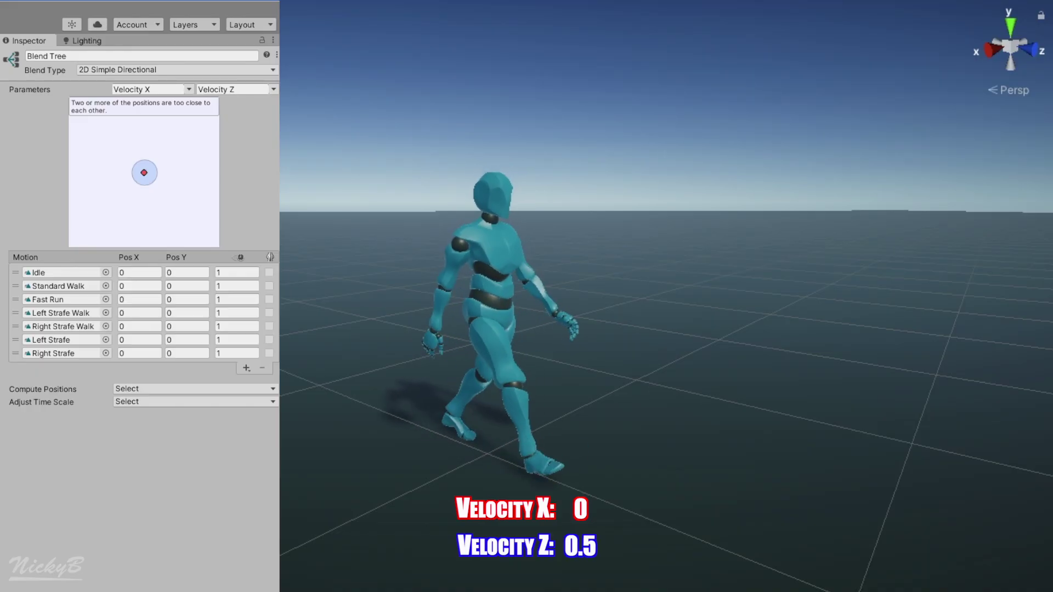
Set Pos Y to 0.5 for Standard Walk and 2 for Fast Run
click(123, 285)
click(177, 286)
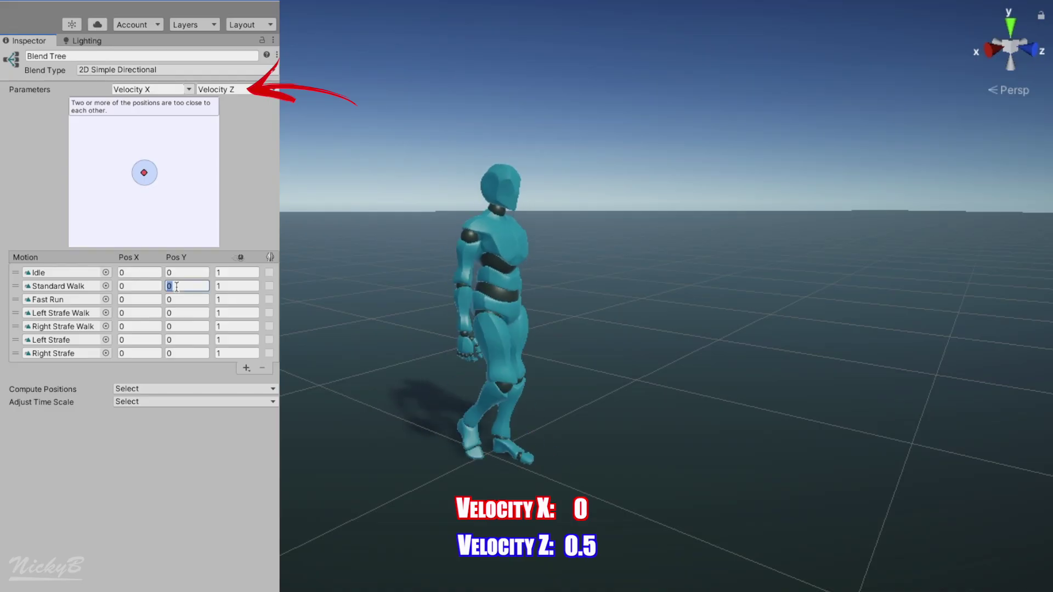
text(0.5)
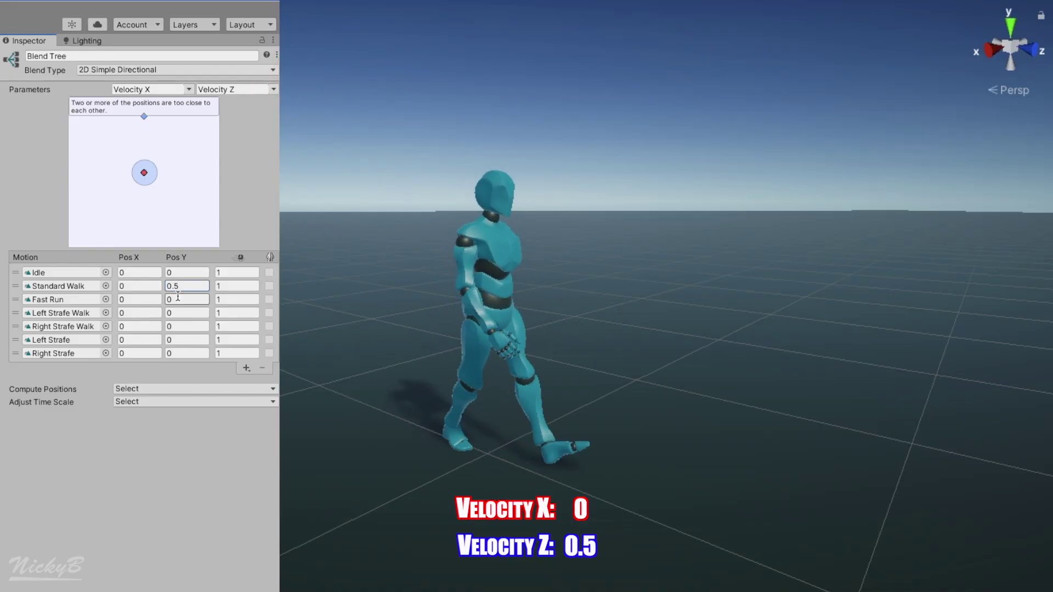
click(176, 299)
text(2)
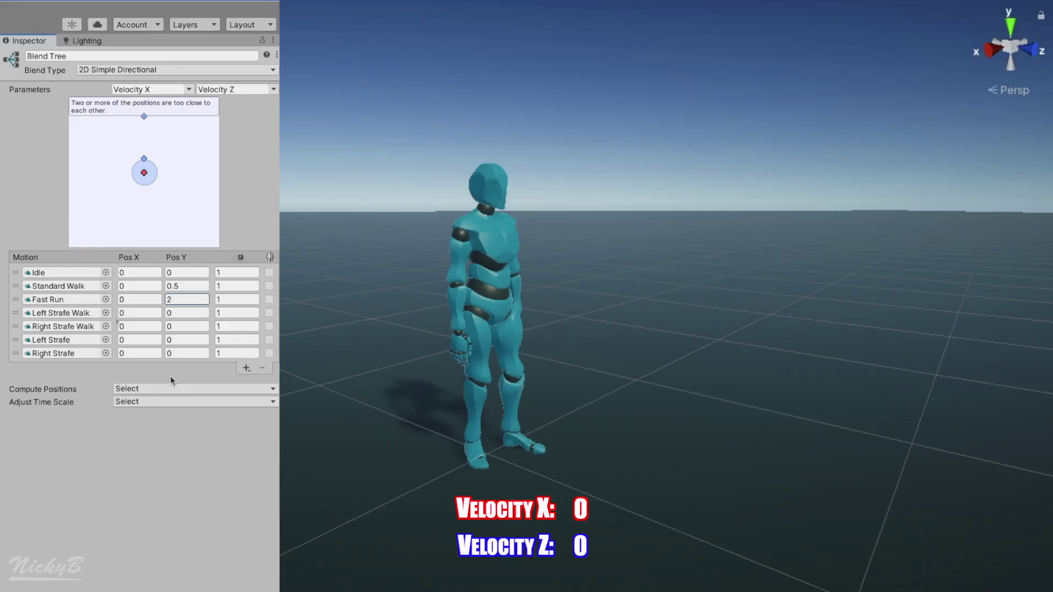
Set Pos X to 0.5 for Right Strafe Walk and 2 for Right Strafe
click(122, 326)
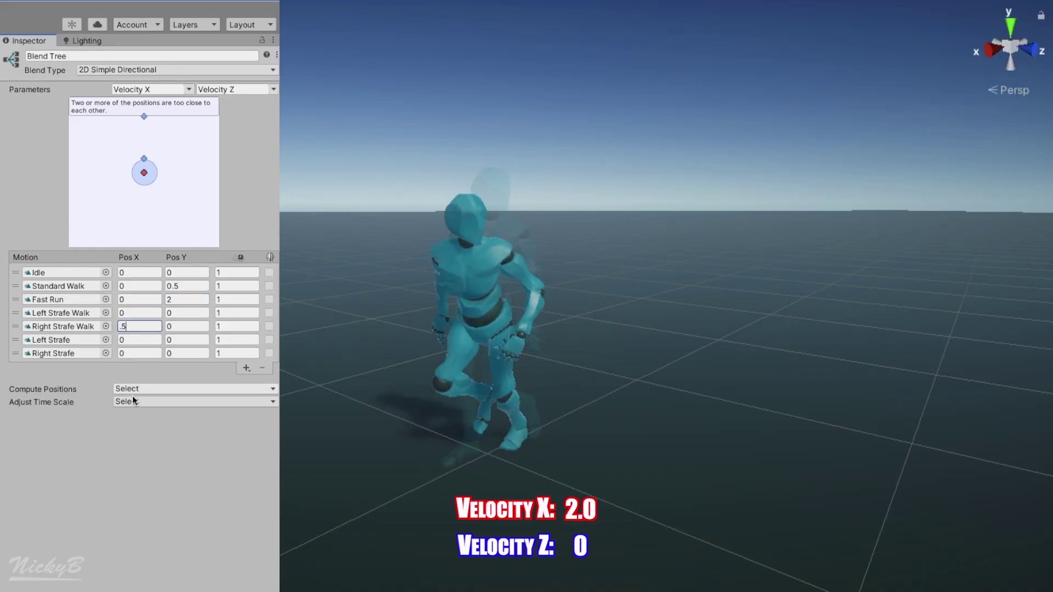
click(136, 353)
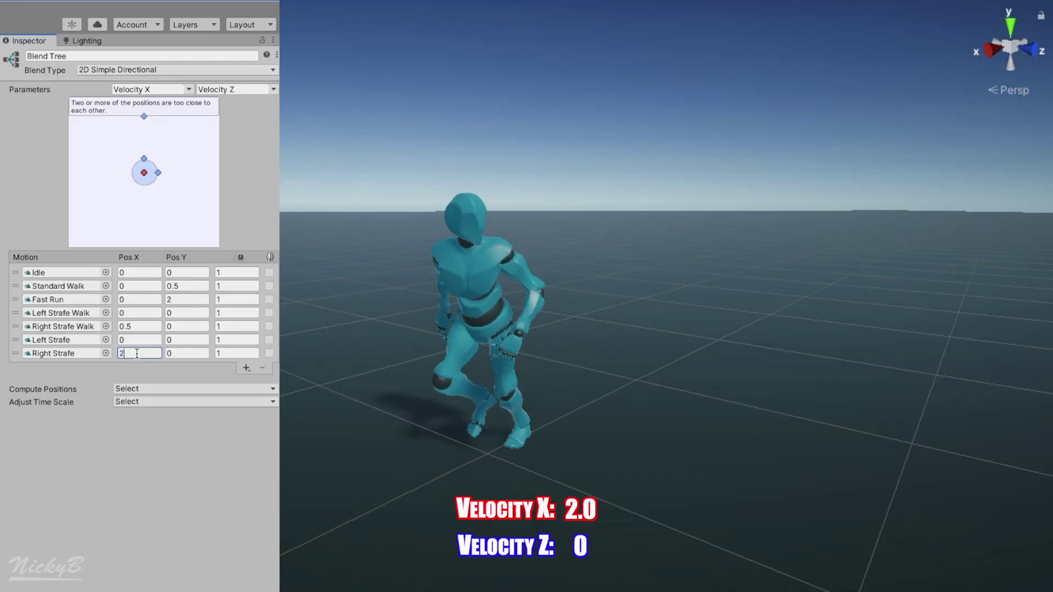
Set Pos X to 2 for Right Strafe, -0.5 for Left Strafe Walk and -2 for Left Strafe
text(2)
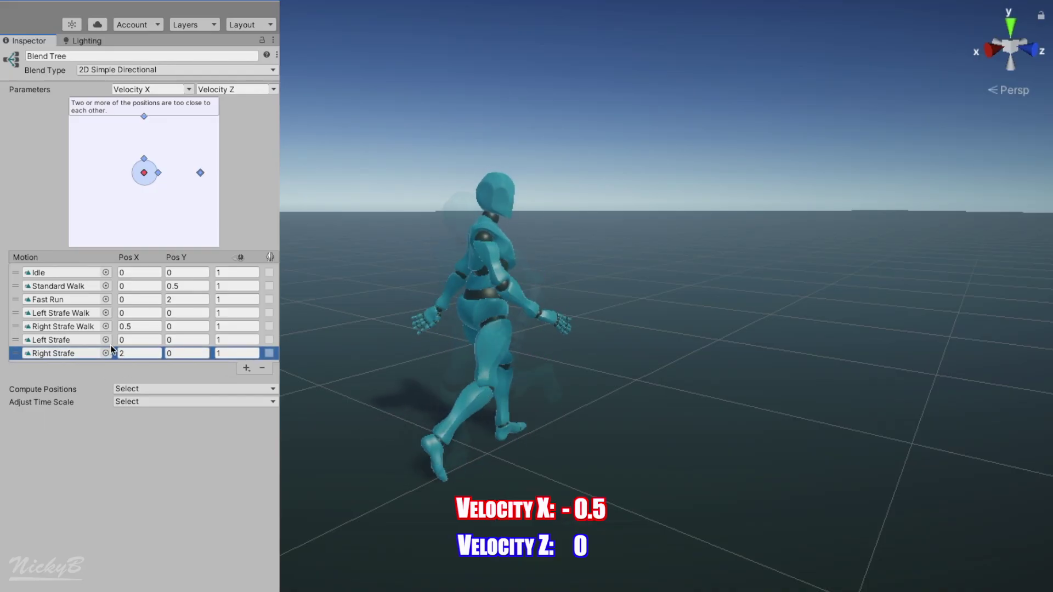
click(134, 312)
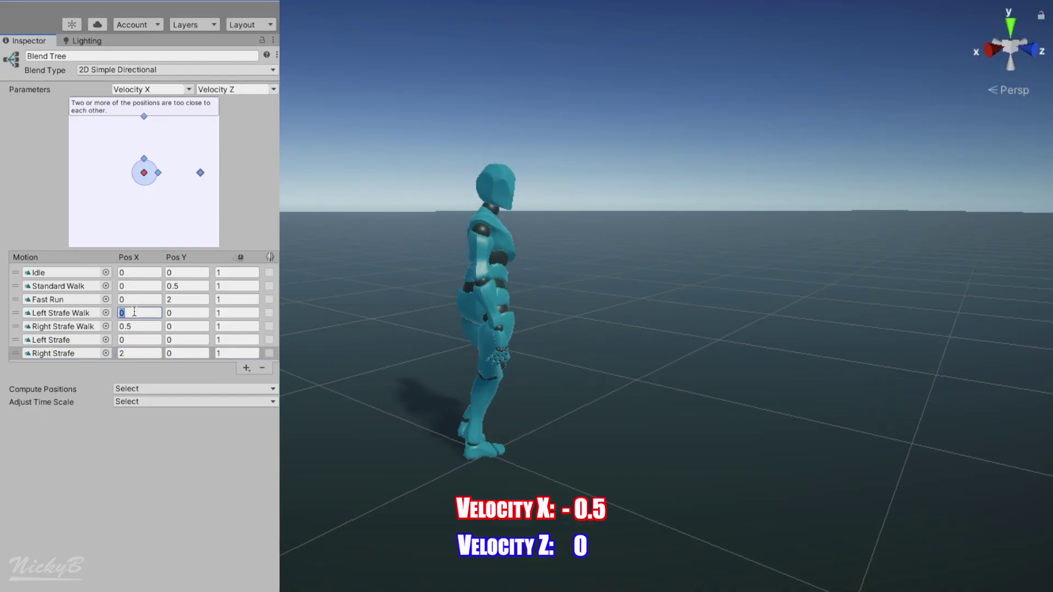
text(-.5)
click(132, 340)
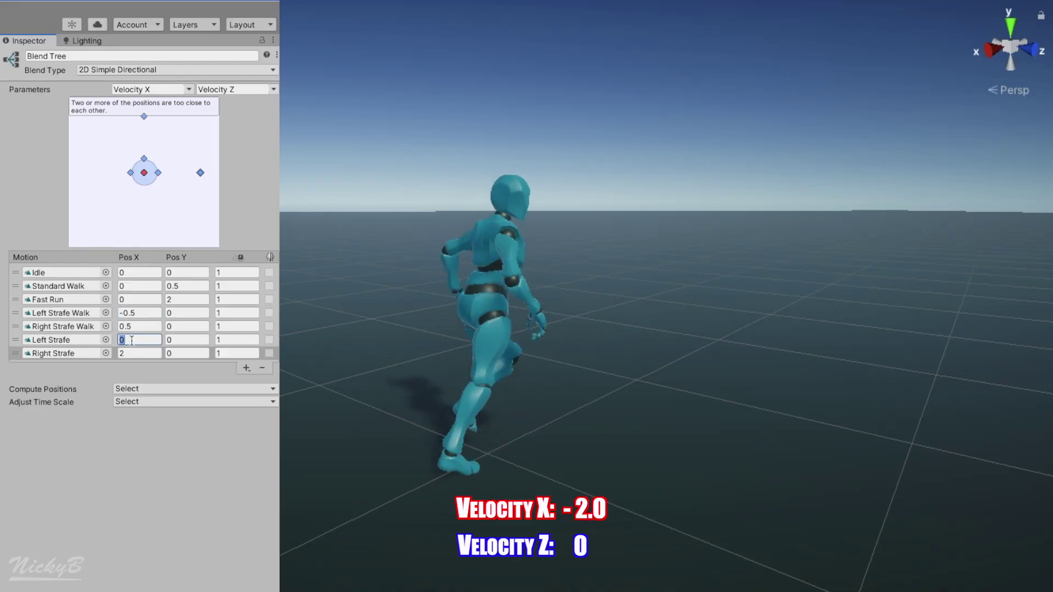
text(-2)
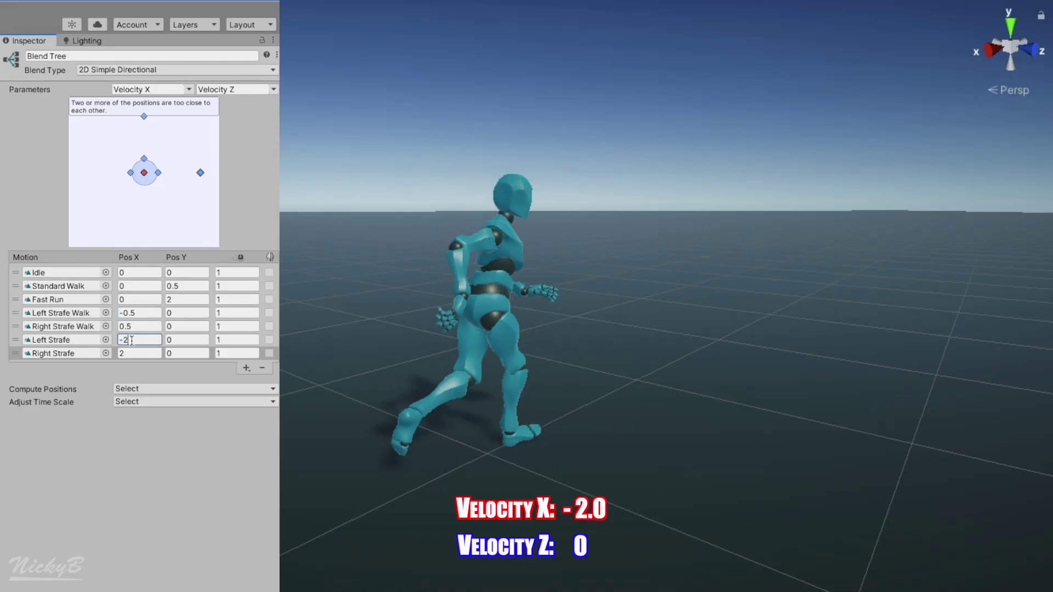
click(93, 443)
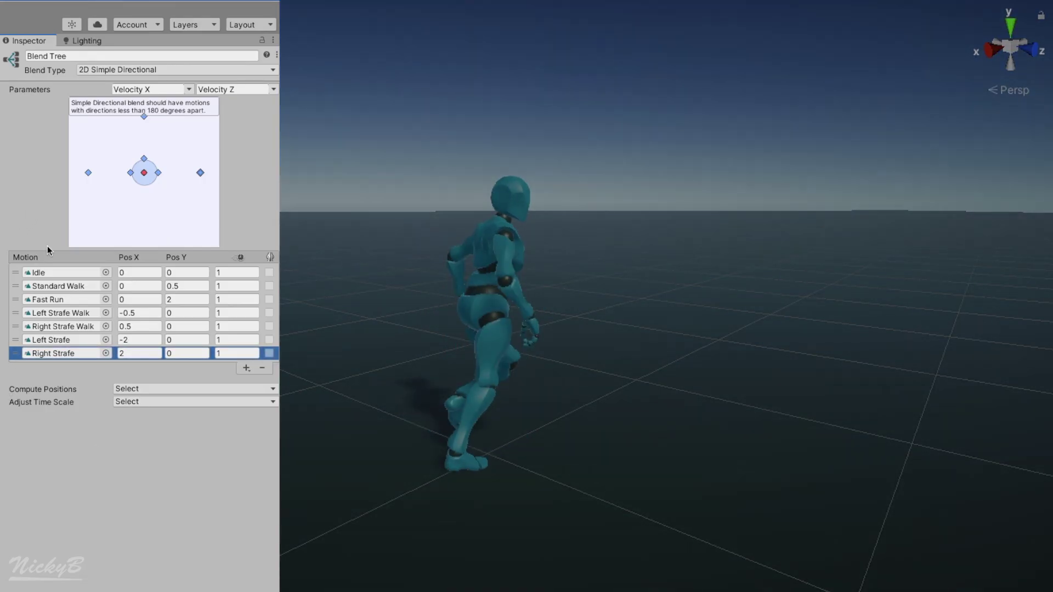
click(94, 212)
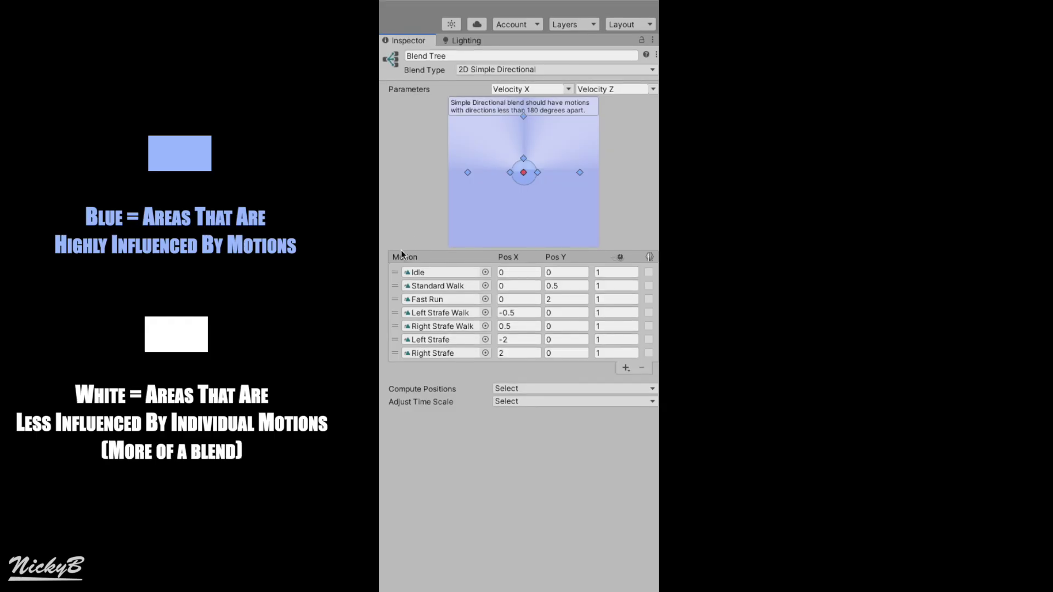
Examine the blend influence areas of Standard Walk, Left Strafe Walk and Right Strafe Walk in the blend diagram
click(395, 286)
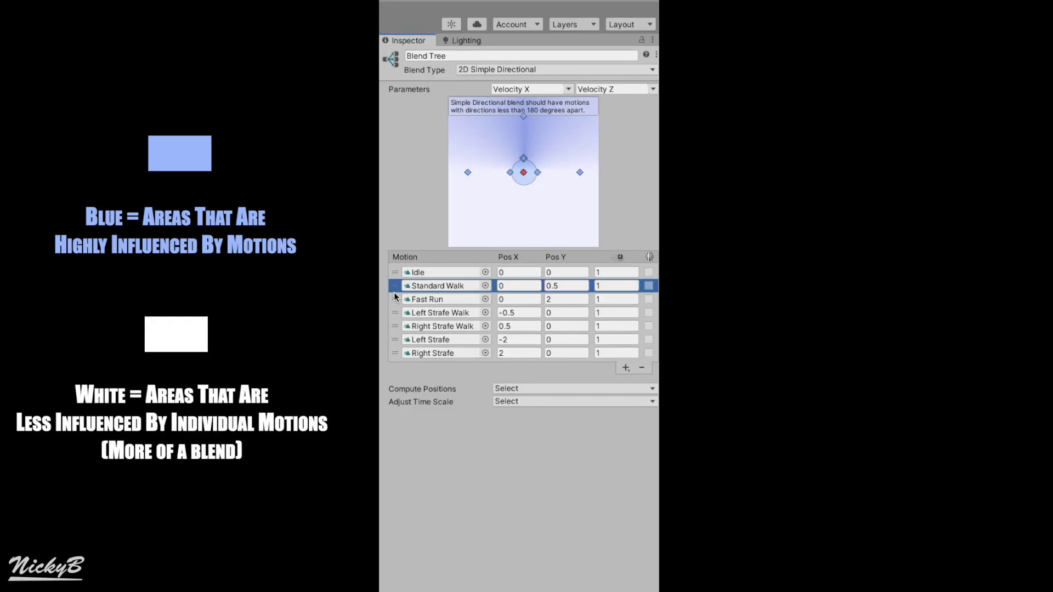
click(395, 313)
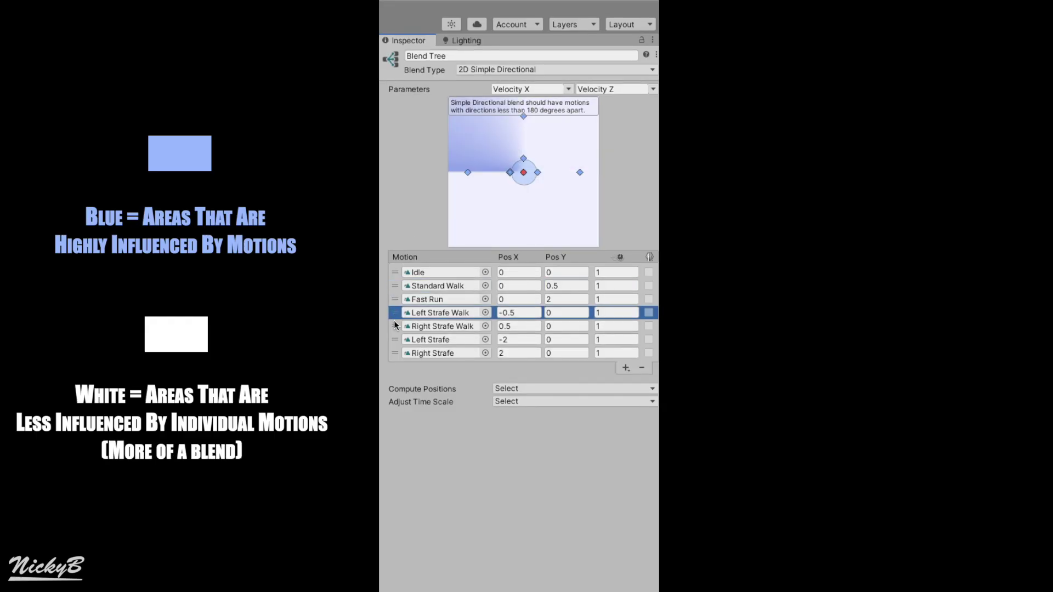
click(396, 327)
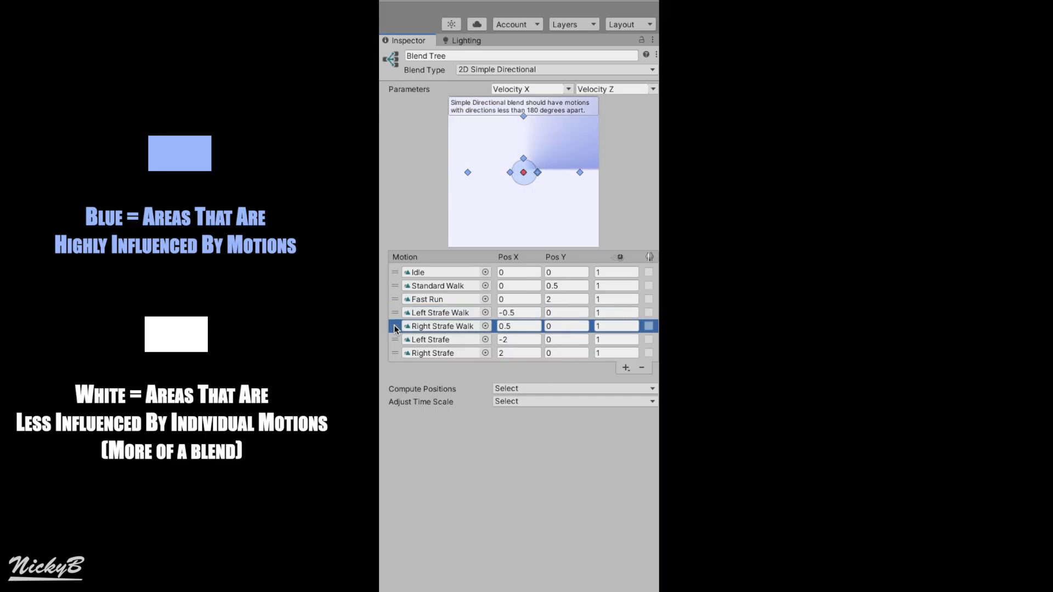
click(524, 174)
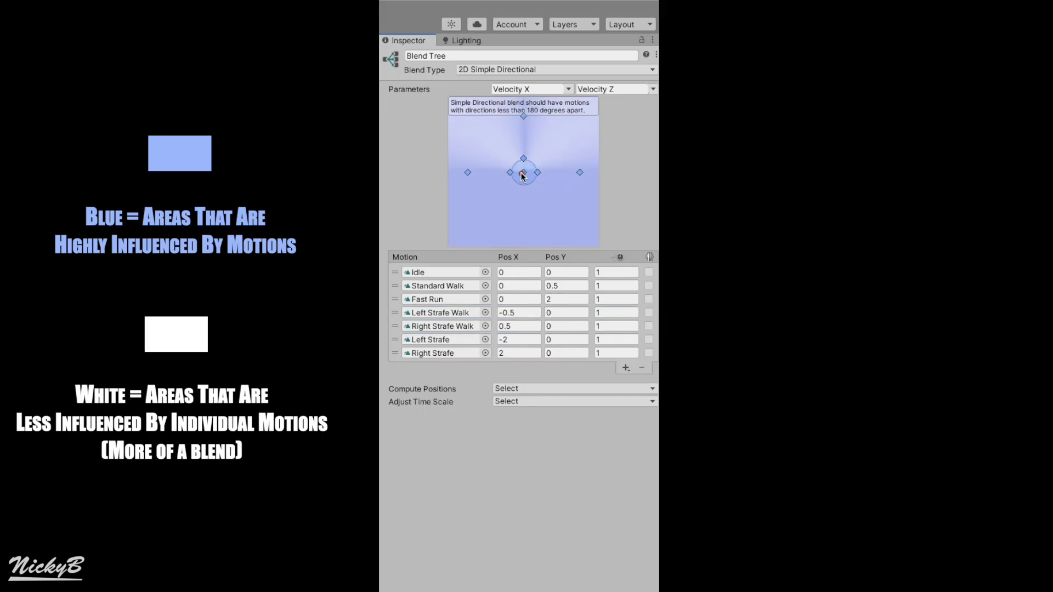
mouse_move(502, 172)
mouse_down()
mouse_move(518, 155)
mouse_move(540, 165)
mouse_move(508, 156)
mouse_move(541, 165)
mouse_move(522, 146)
mouse_move(502, 169)
mouse_move(524, 153)
mouse_move(538, 166)
mouse_move(508, 170)
mouse_up()
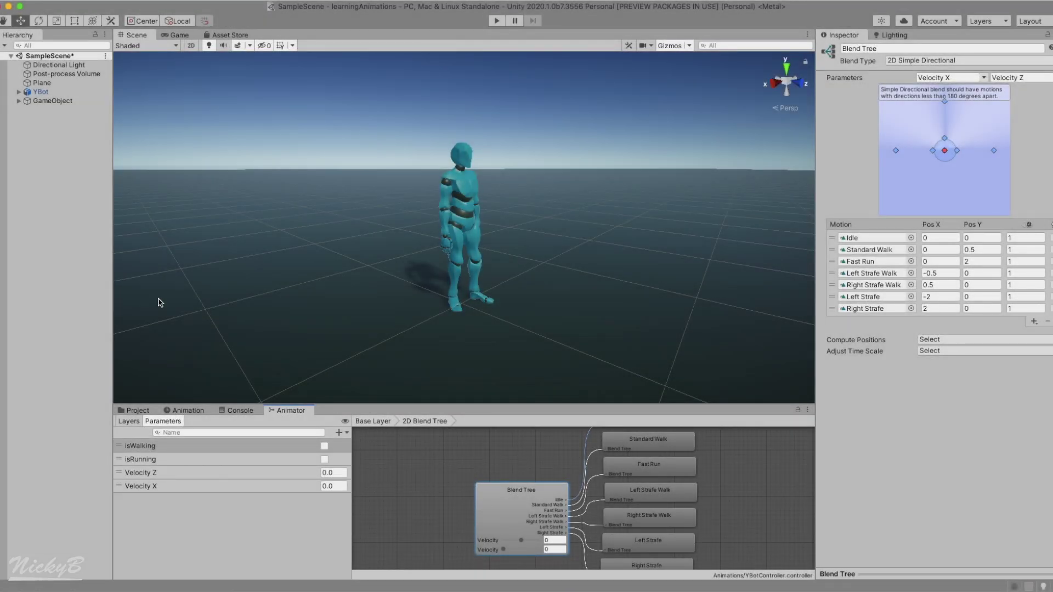
Disable YBot's Animation State Controller script and start Play mode
click(50, 92)
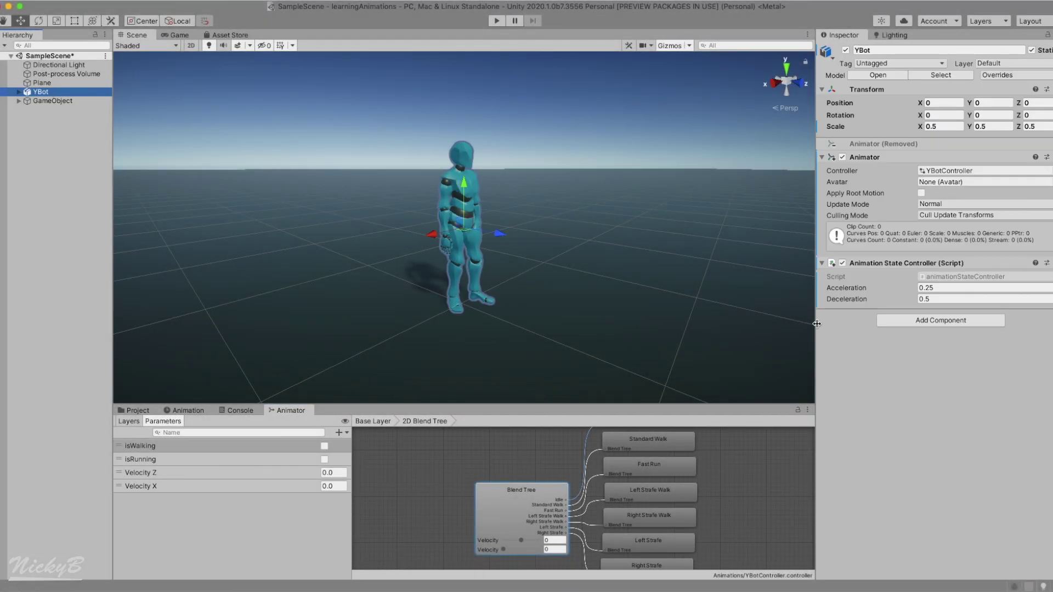
click(843, 263)
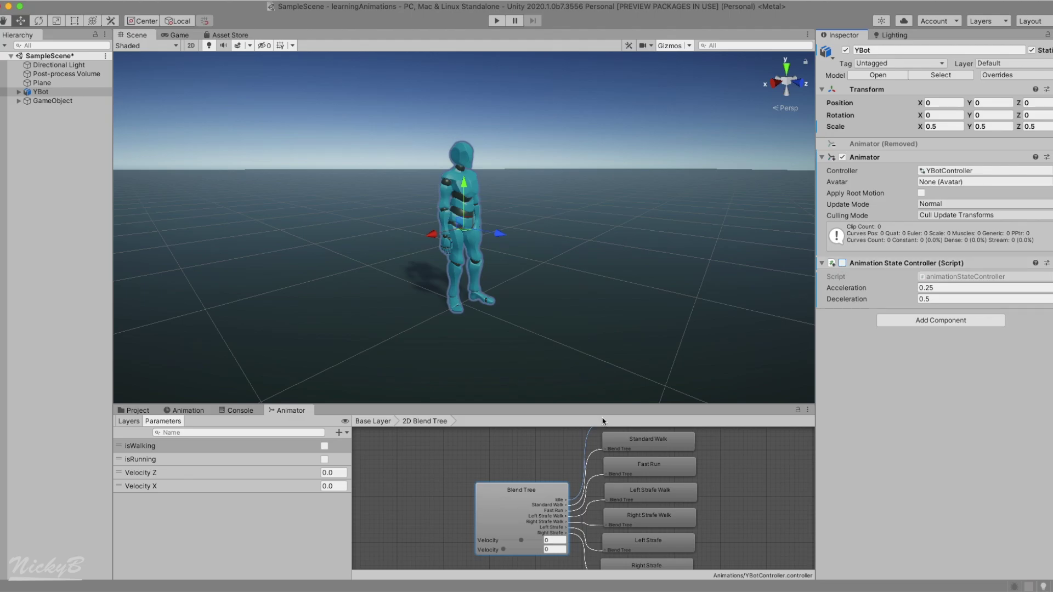
click(496, 20)
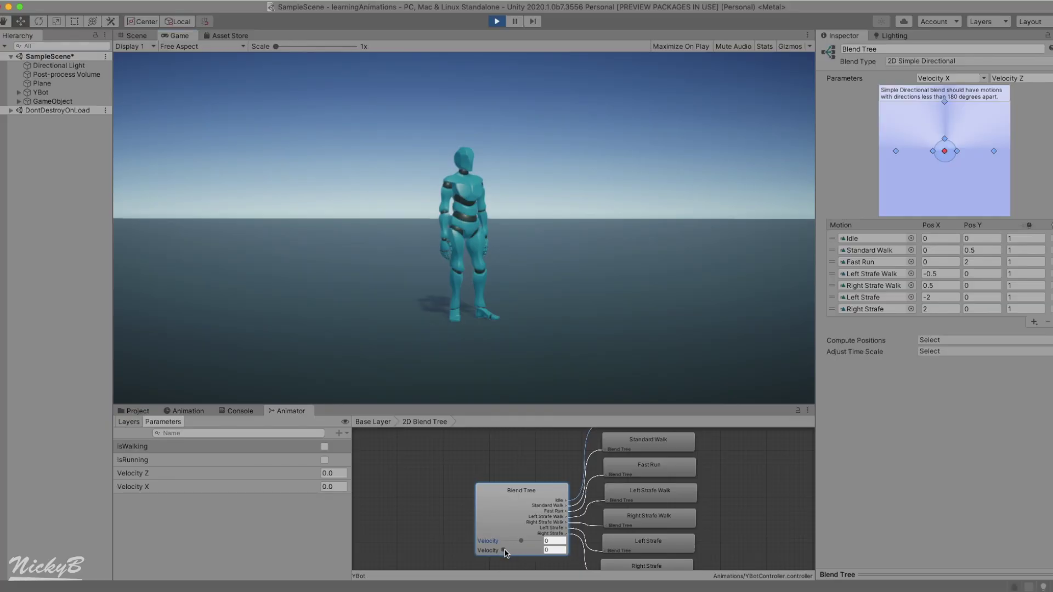
Test the 2D Simple Directional blend by varying both velocity values on the Blend Tree node
mouse_move(506, 553)
mouse_down()
mouse_move(532, 556)
mouse_move(504, 554)
mouse_up()
mouse_move(523, 544)
mouse_down()
mouse_move(506, 546)
mouse_move(523, 549)
mouse_up()
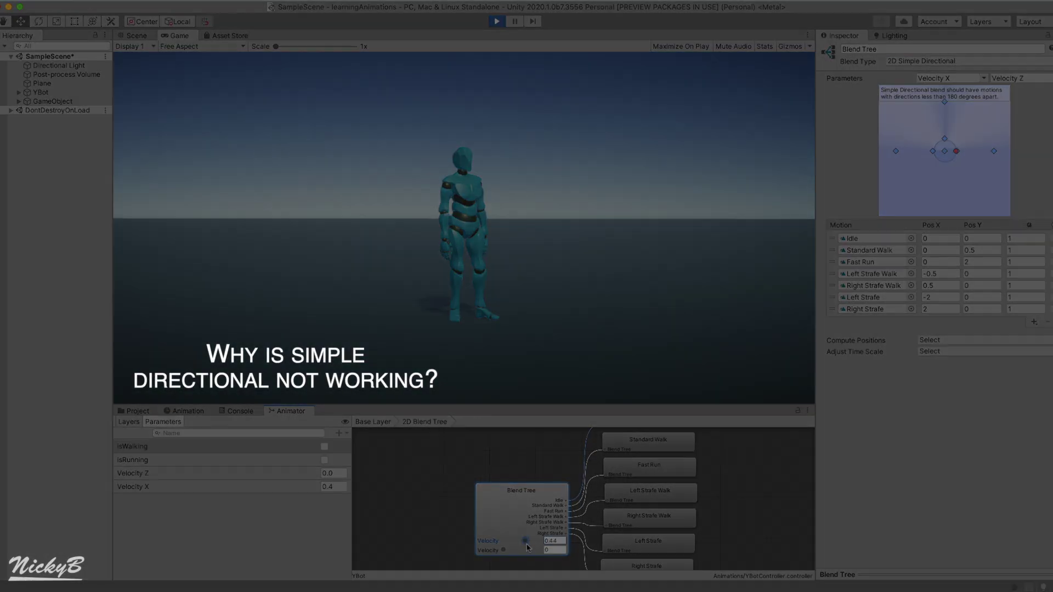
drag(542, 549, 537, 548)
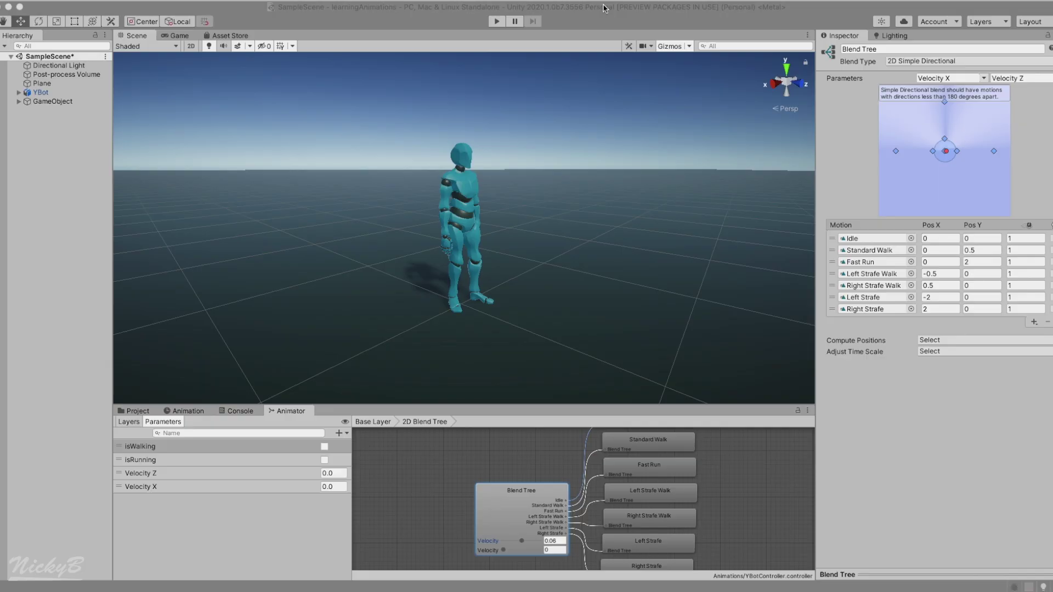
Set the blend type to 2D Freeform Directional and test raising Velocity Z in Play mode
click(1033, 62)
click(1030, 74)
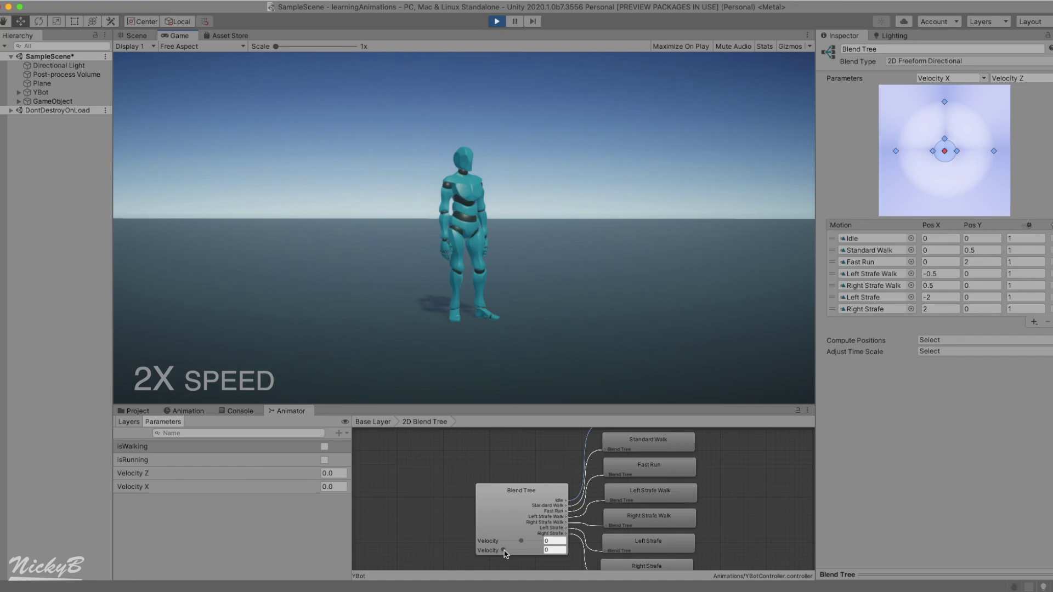
mouse_move(514, 551)
mouse_down()
mouse_move(542, 553)
mouse_move(501, 544)
mouse_move(542, 545)
mouse_move(504, 550)
mouse_move(525, 551)
mouse_up()
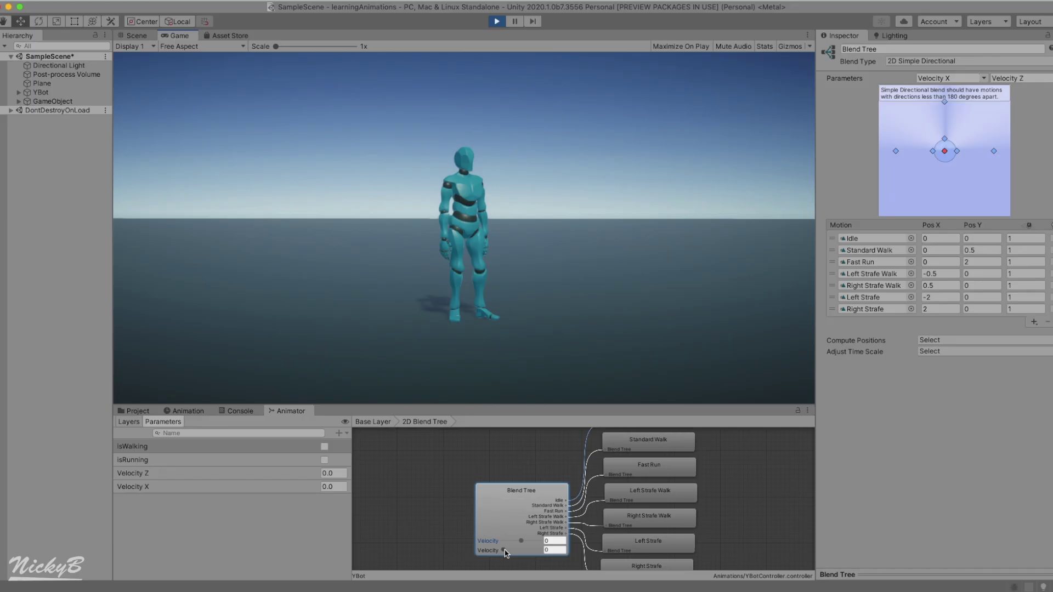
Test the 2D Simple Directional blend by varying Velocity X and Velocity Z, taking Velocity Z up to 2
click(504, 549)
drag(506, 553, 539, 551)
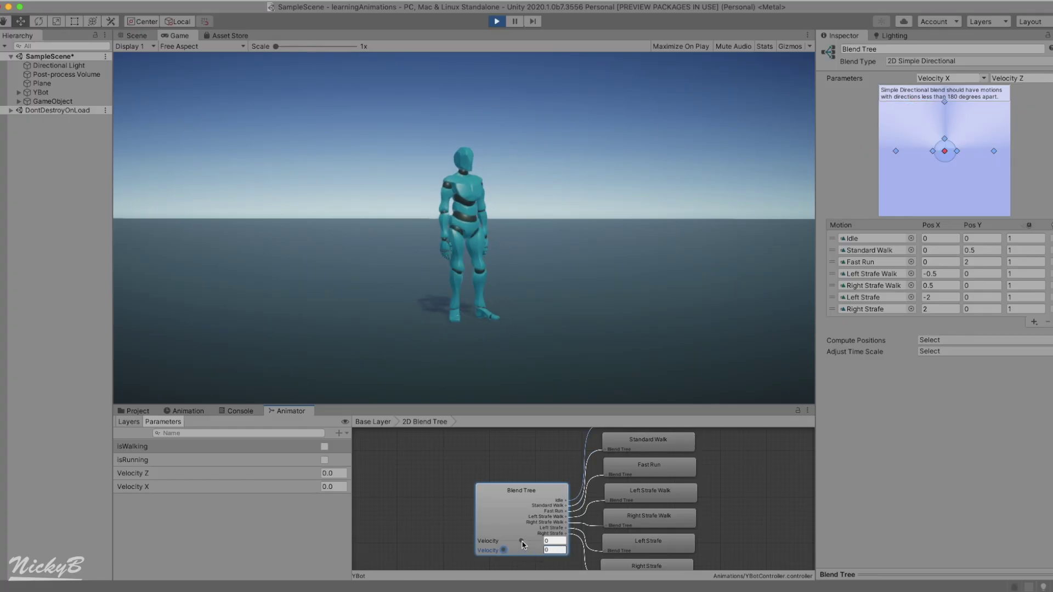
drag(522, 544, 508, 547)
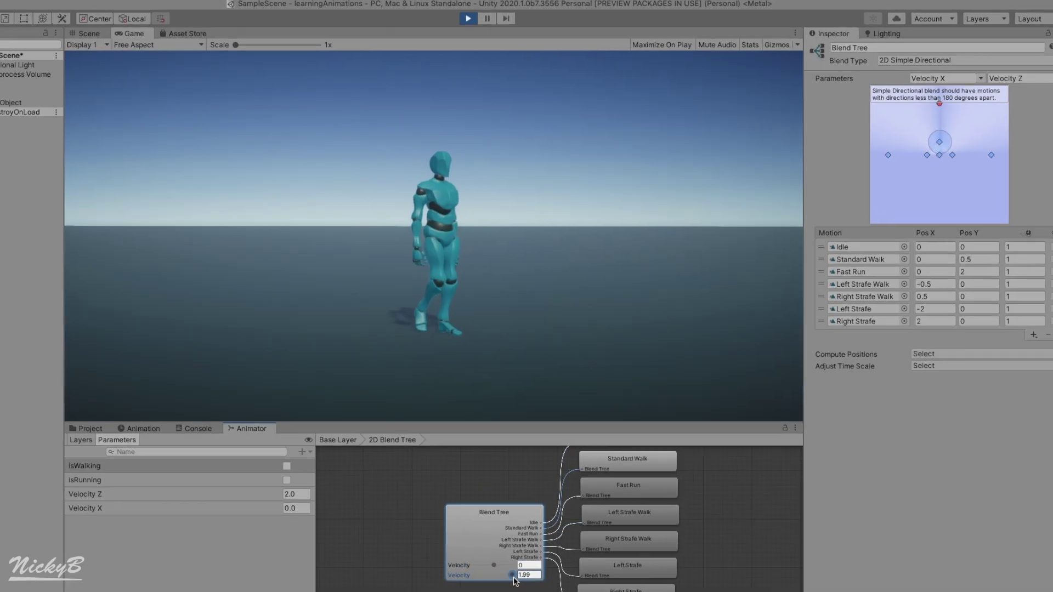
text(2)
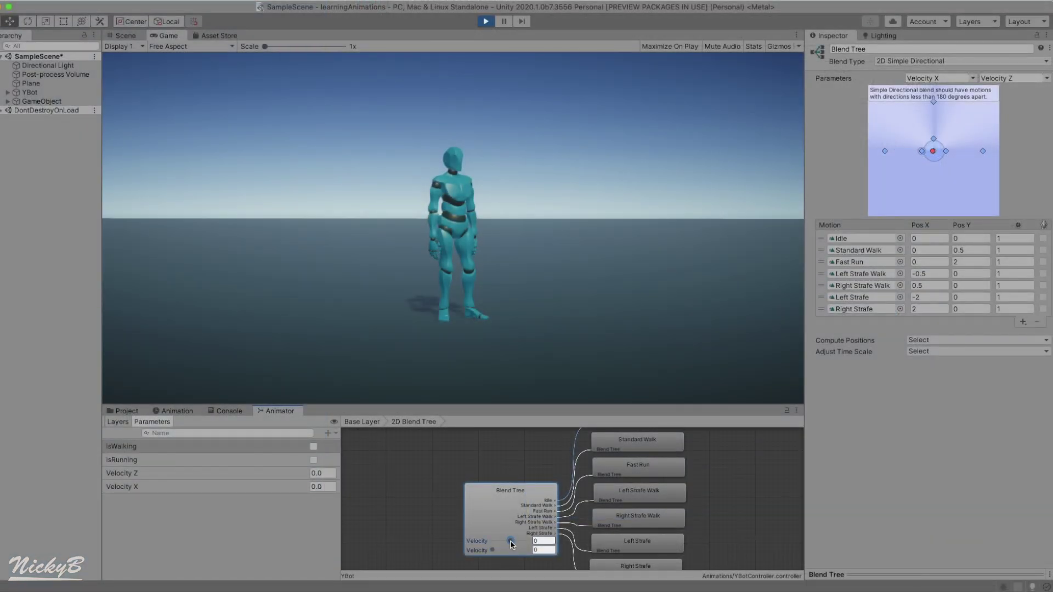
Vary Velocity X from about -0.7 to 2 to compare the left and right strafe blending
drag(511, 543, 505, 544)
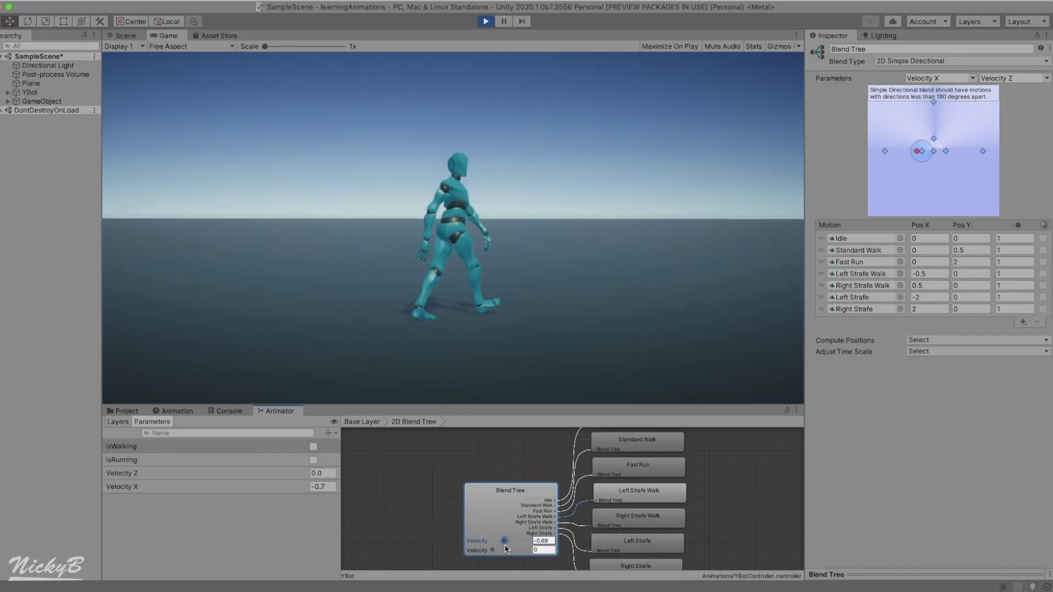
drag(505, 546, 530, 550)
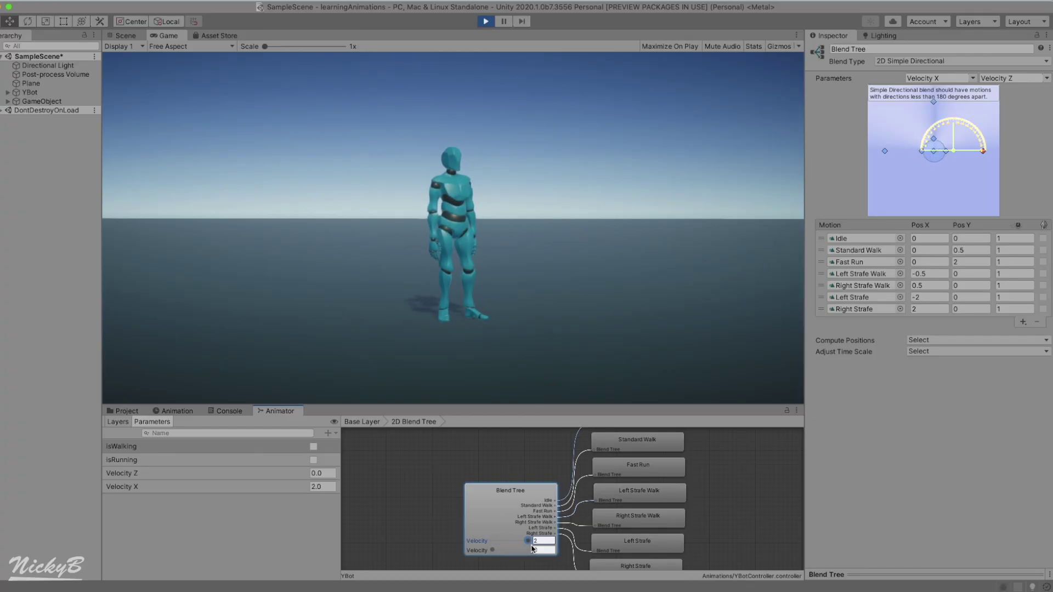
drag(521, 546, 512, 546)
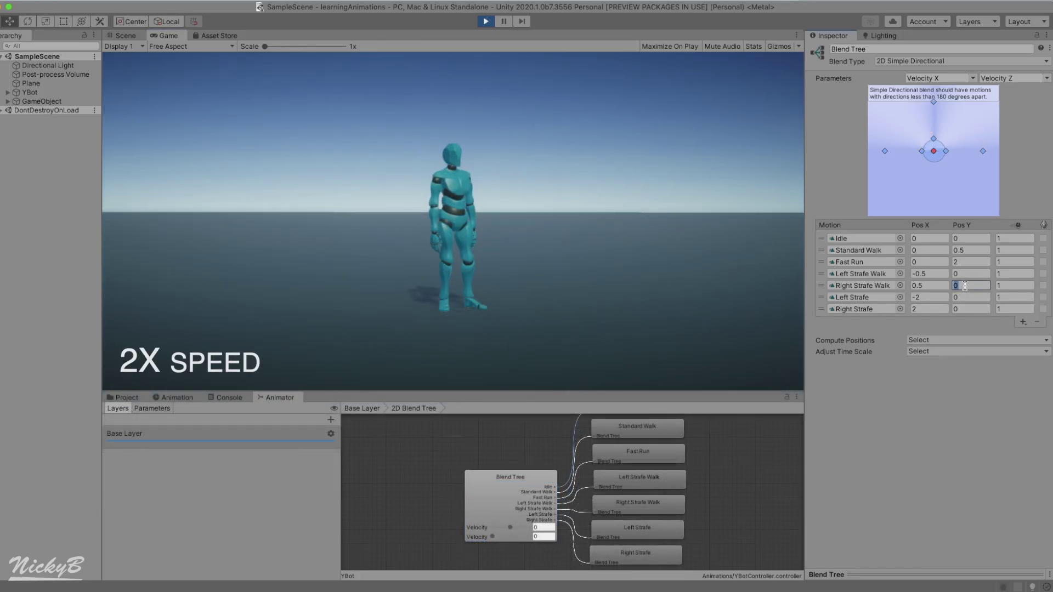
Try Pos Y 0.1 for Right Strafe Walk and preview the blend toward the right strafe motions
key(Return)
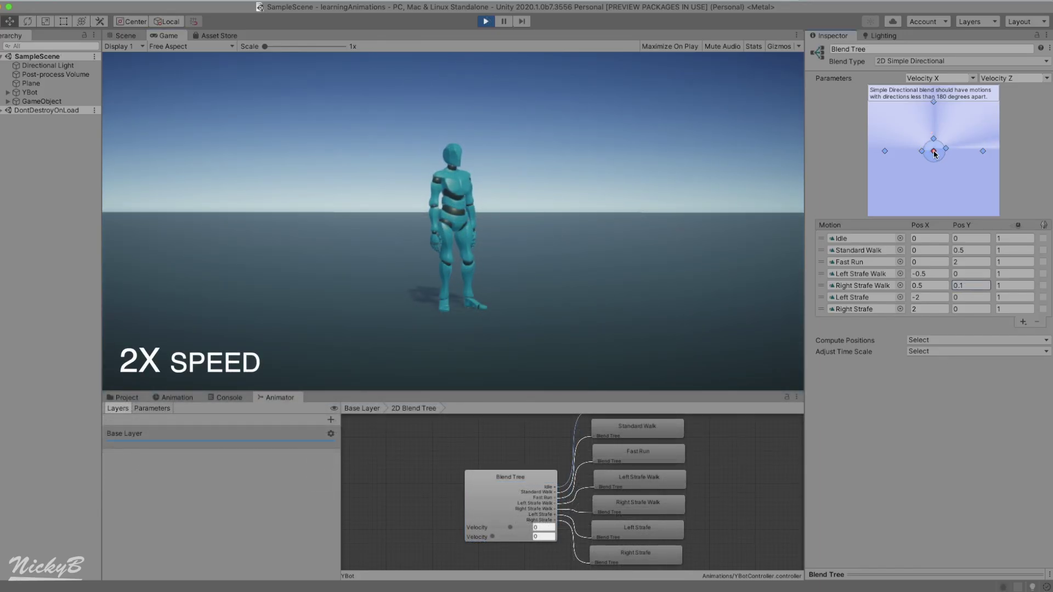
drag(935, 155, 962, 144)
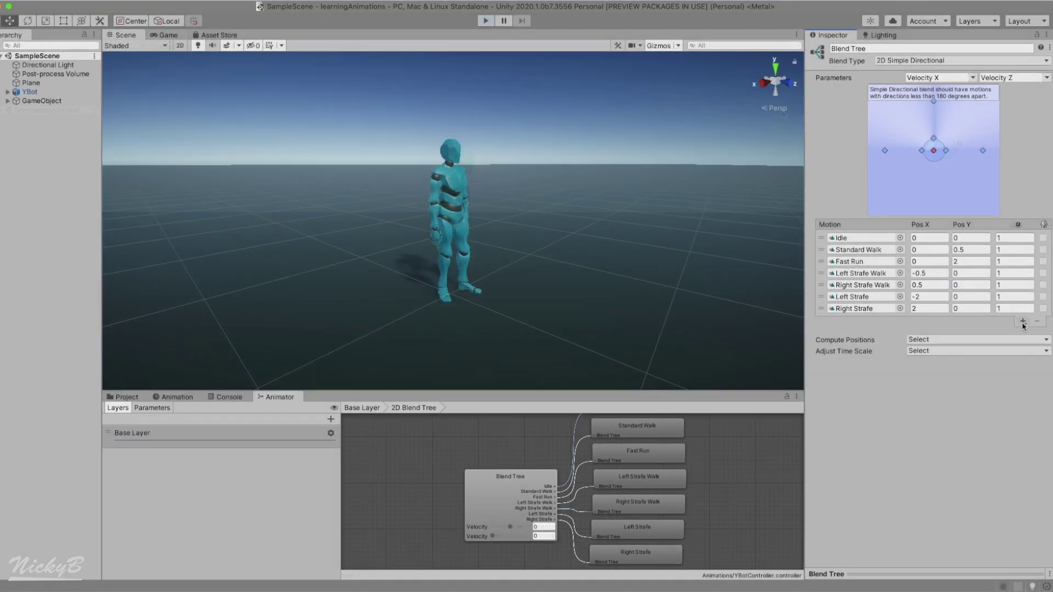
Add a second Standard Walk motion to the blend tree with Pos X 0 and Pos Y -0.5
click(1023, 323)
click(1023, 333)
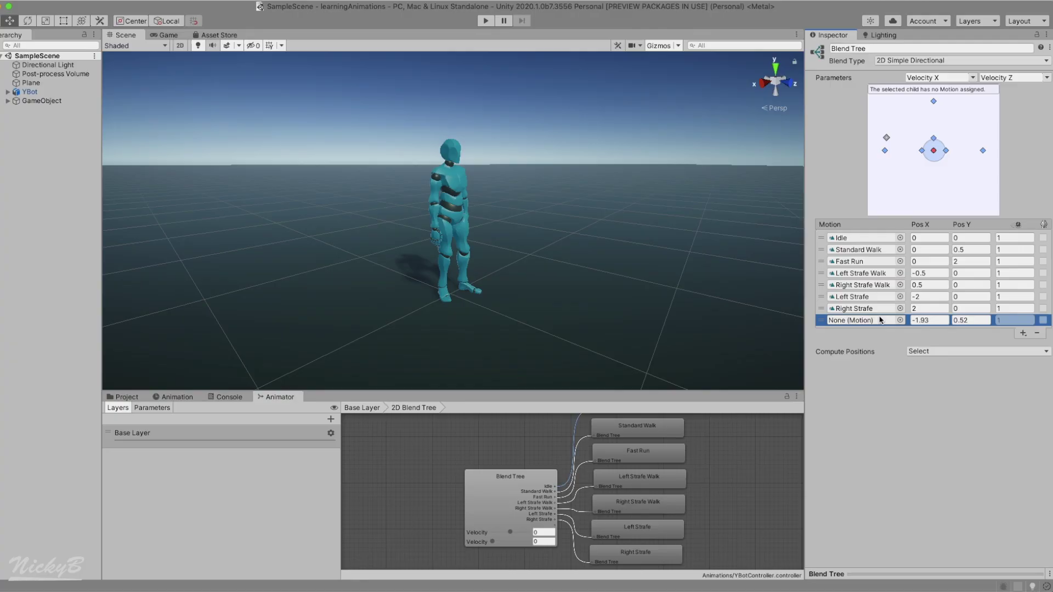
click(900, 321)
double_click(827, 428)
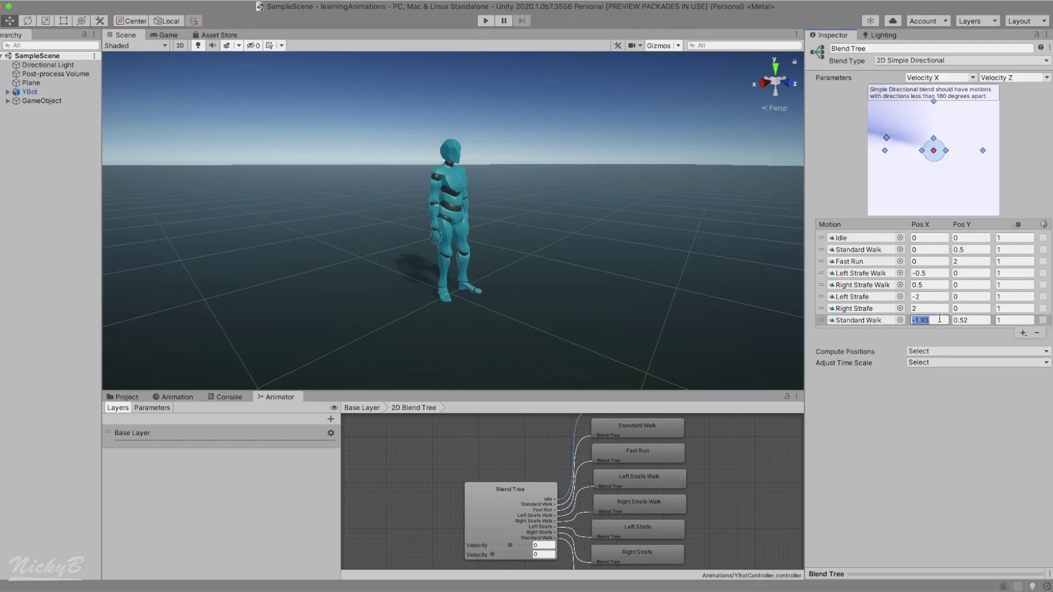
text(0)
key(Tab)
text(-0.5)
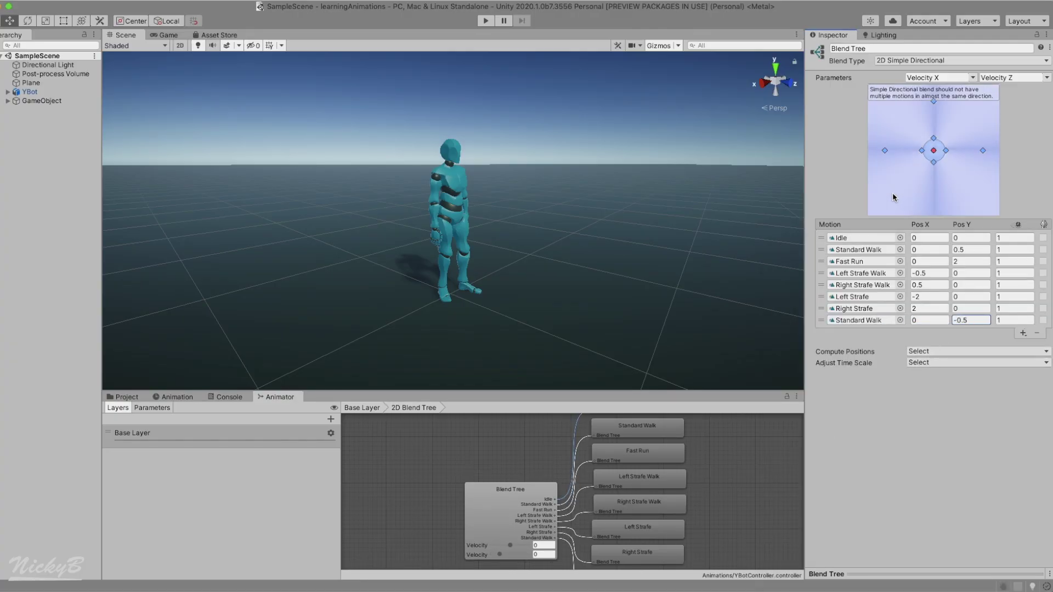
Preview the blend toward Right Strafe in Play mode, both in this tree and in the five-motion Blend Tree 0
click(486, 21)
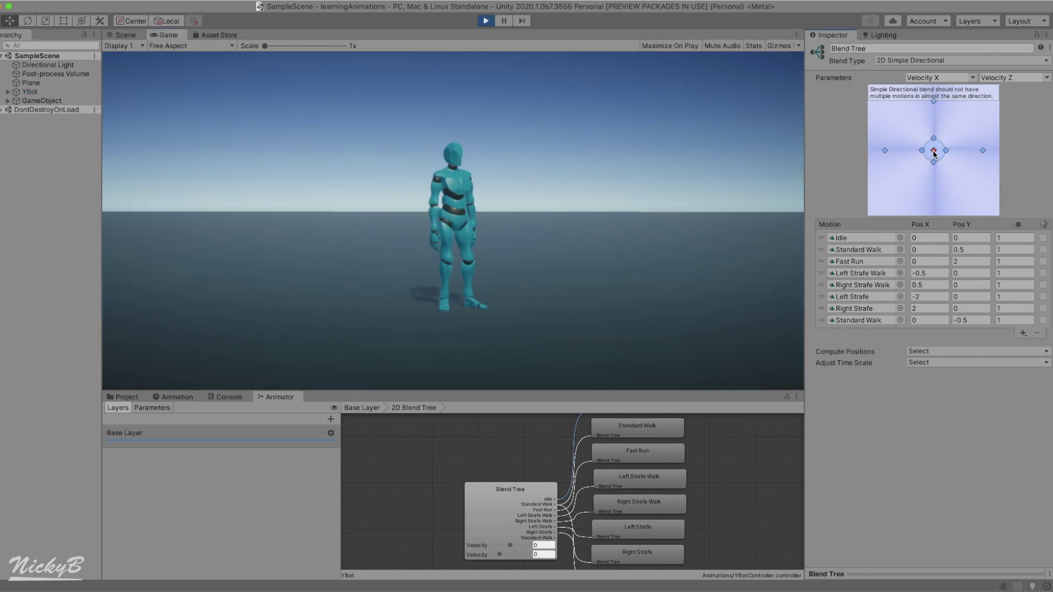
drag(933, 150, 988, 155)
click(486, 21)
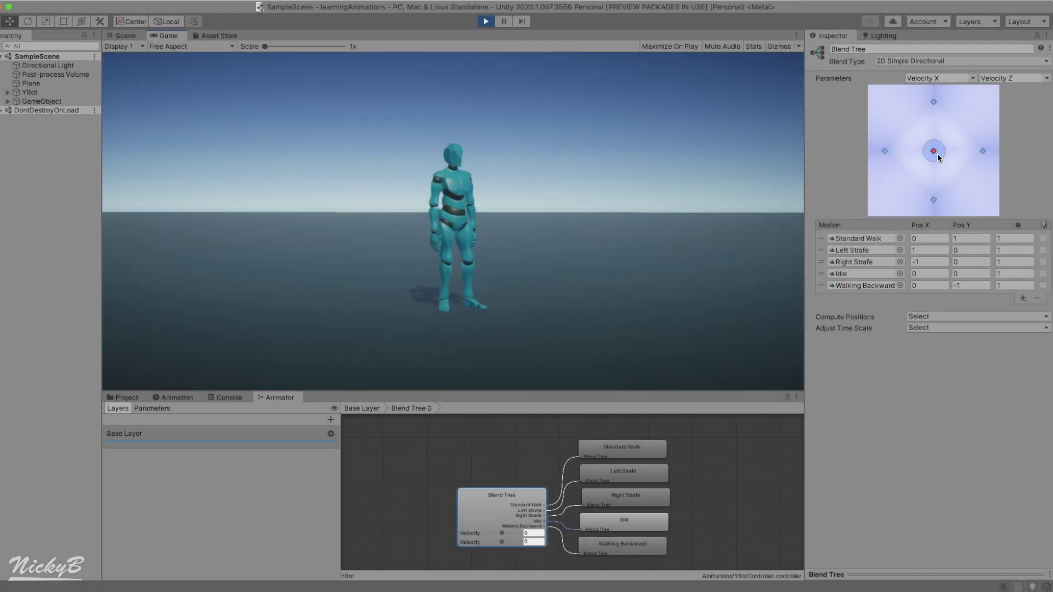
drag(934, 150, 883, 149)
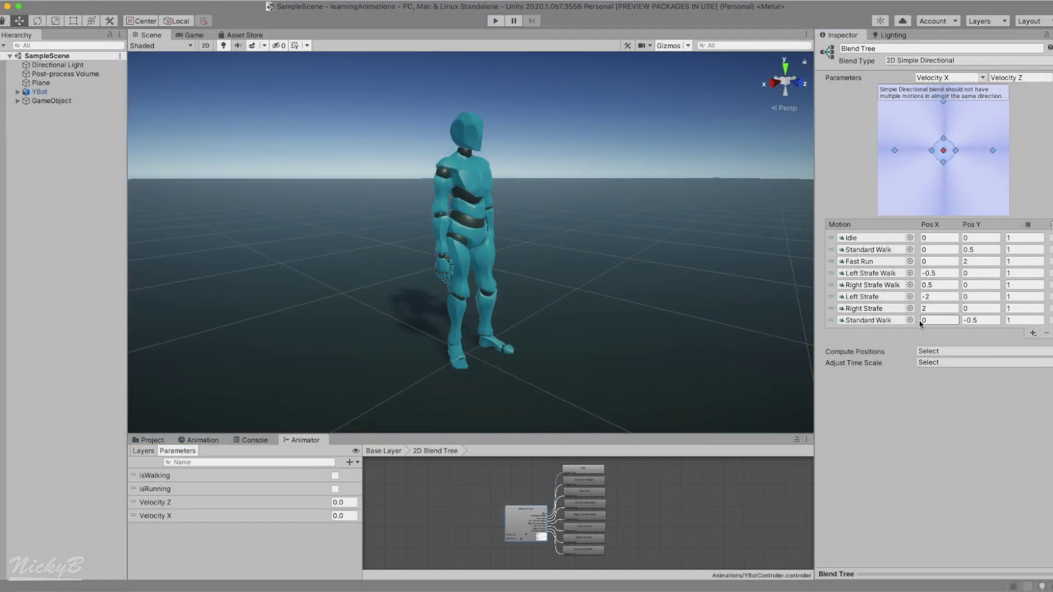
Remove the Standard Walk motion at Pos Y -0.5 and set the blend type to 2D Freeform Directional
click(921, 324)
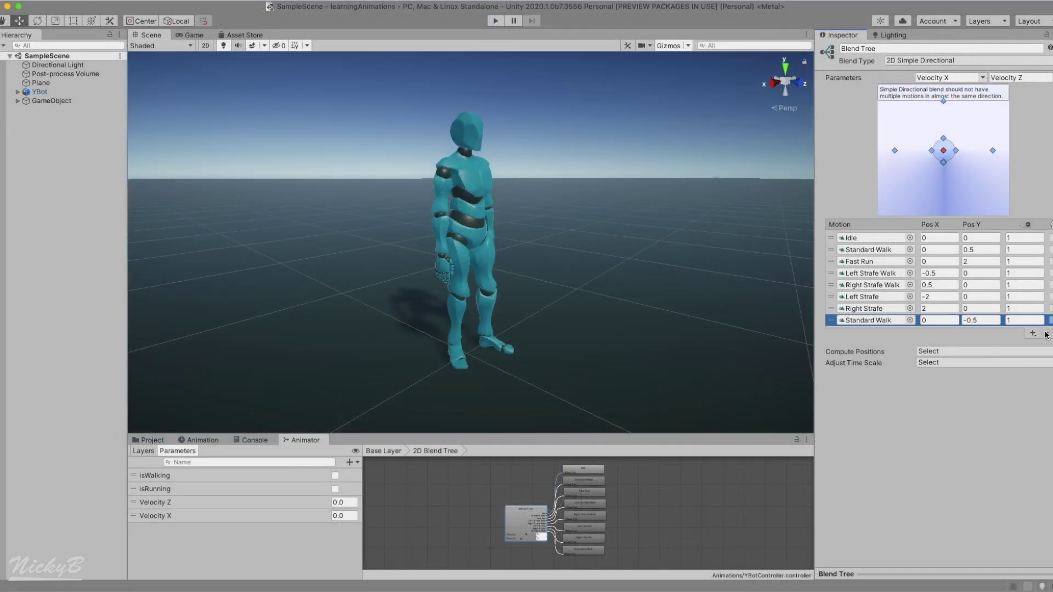
click(1047, 333)
click(957, 60)
click(956, 71)
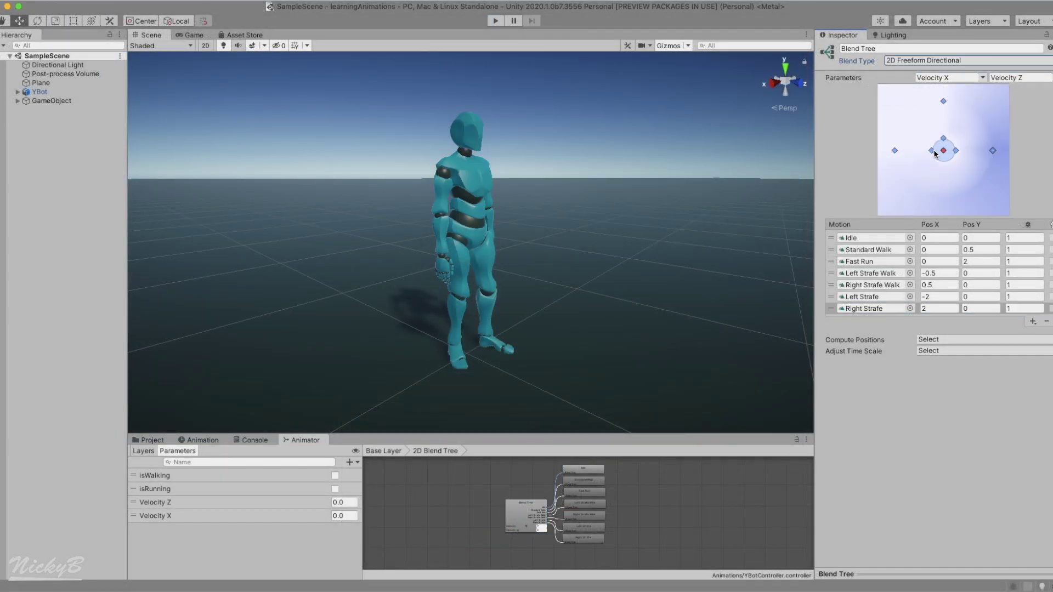
Test the 2D Freeform Directional blend in Play mode by moving the blend point among the run and strafe motions
click(495, 20)
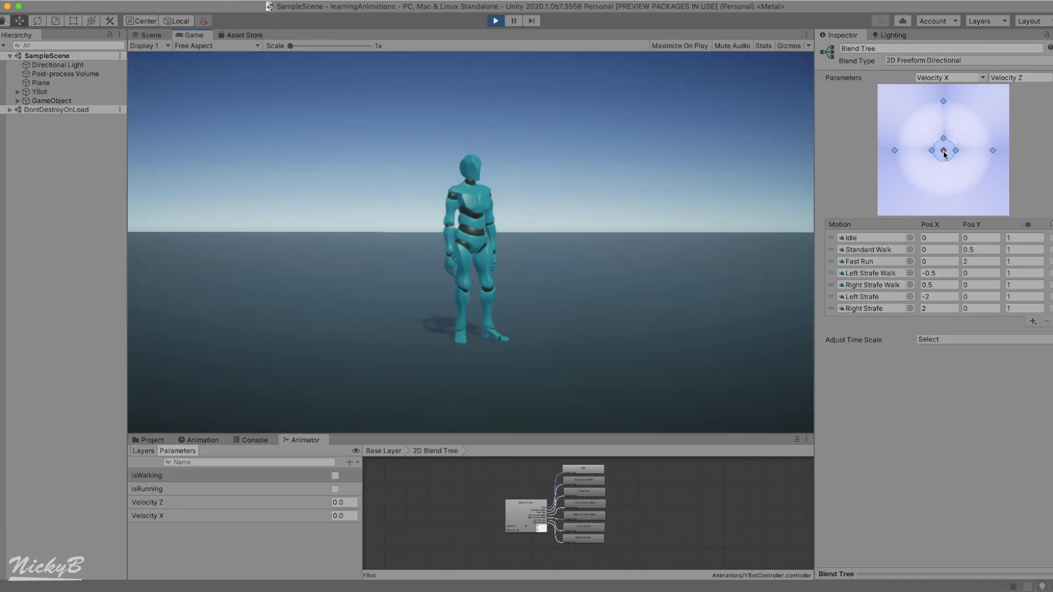
drag(943, 151, 926, 146)
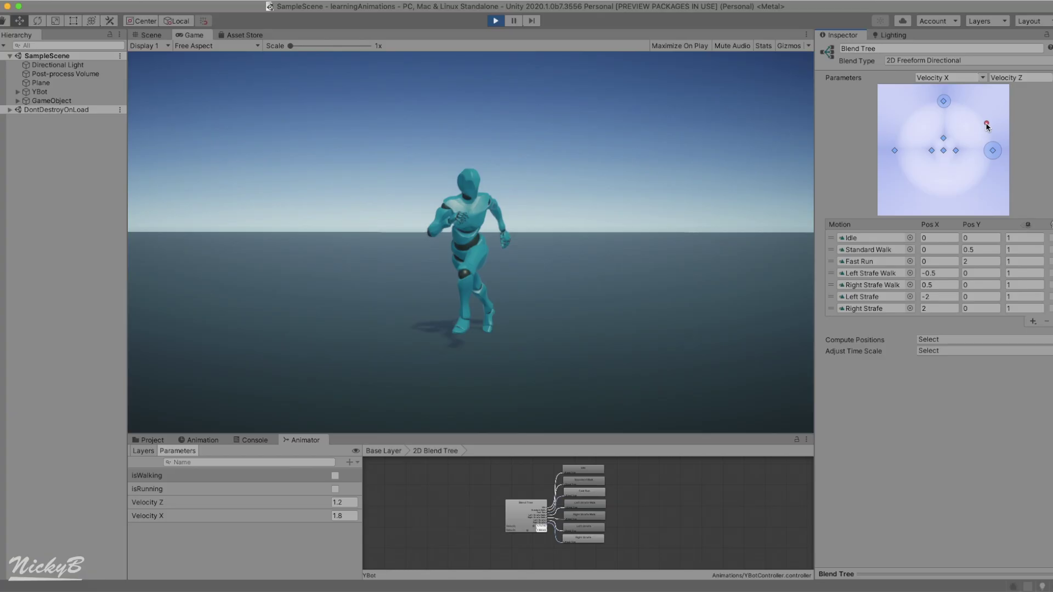
drag(984, 143, 892, 137)
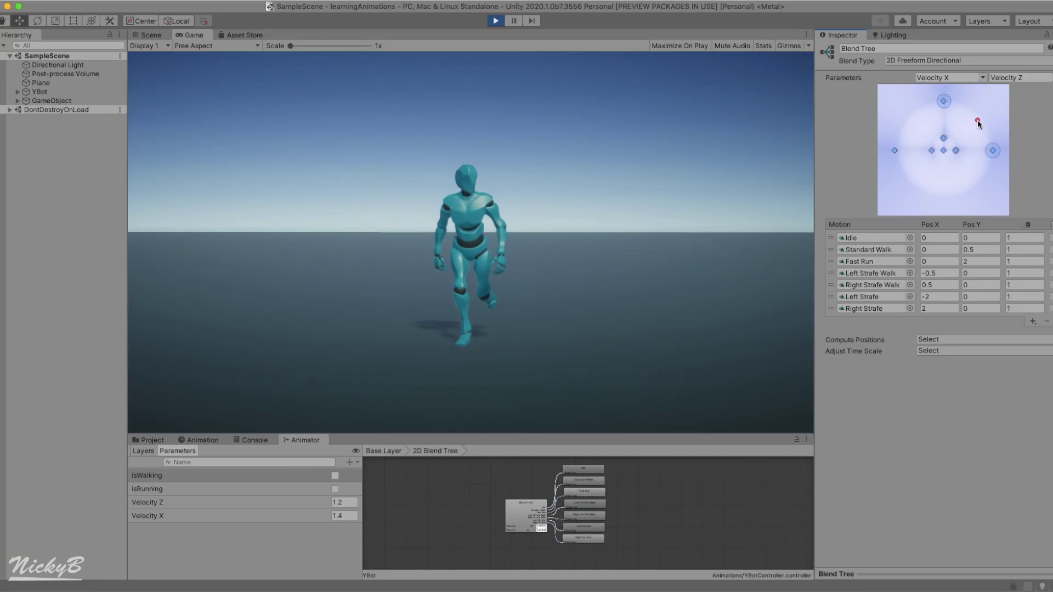
key(super+p)
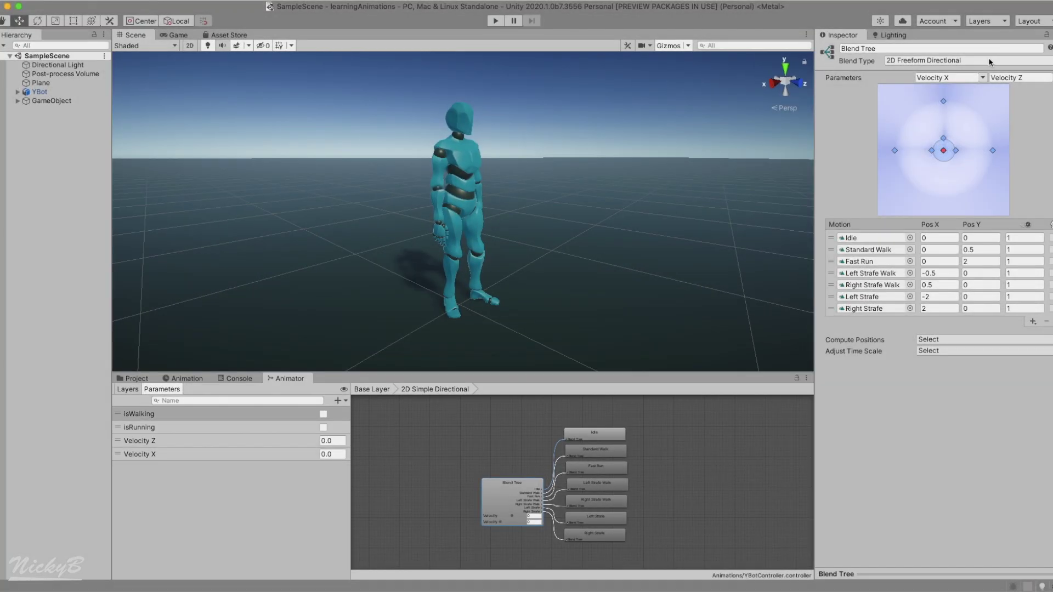
Set the blend type to 2D Freeform Cartesian and preview it in Play mode by moving the blend point
click(990, 62)
click(976, 71)
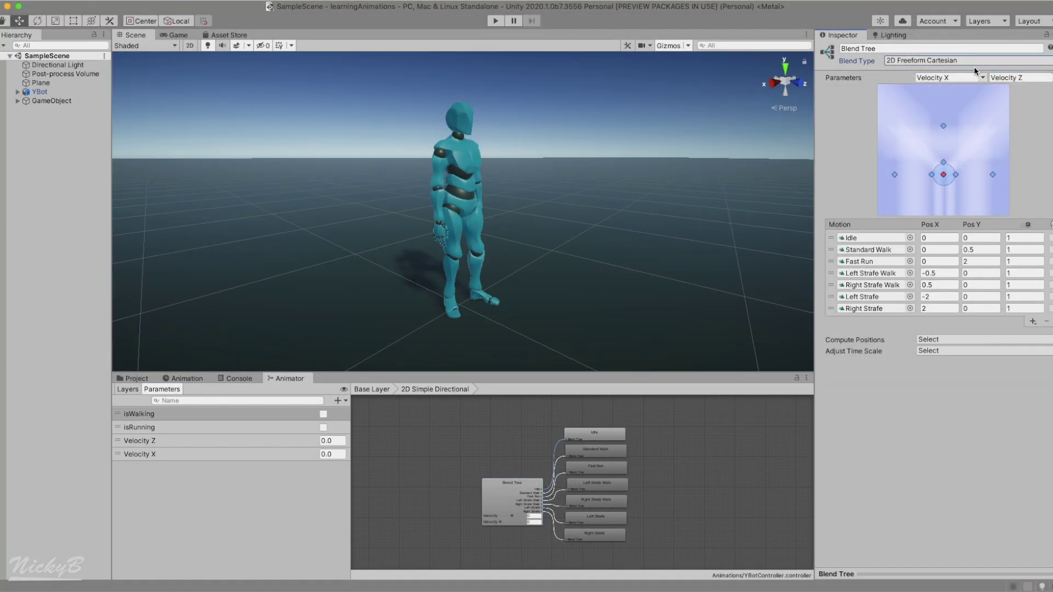
click(490, 20)
mouse_move(944, 177)
mouse_down()
mouse_move(896, 169)
mouse_move(902, 143)
mouse_move(956, 103)
mouse_move(1002, 117)
mouse_move(1010, 148)
mouse_move(960, 171)
mouse_move(932, 170)
mouse_move(894, 114)
mouse_up()
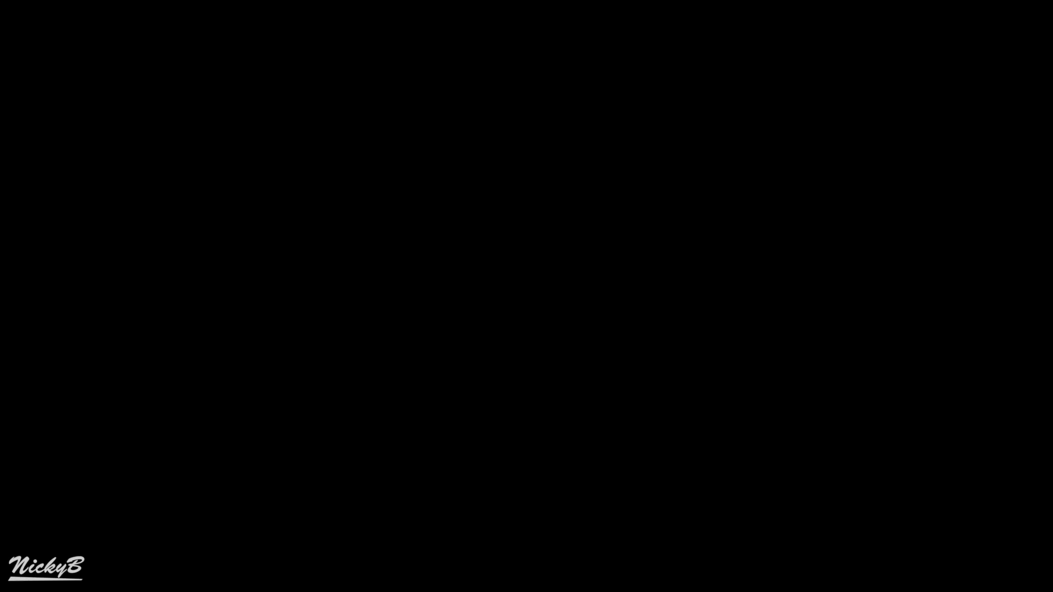